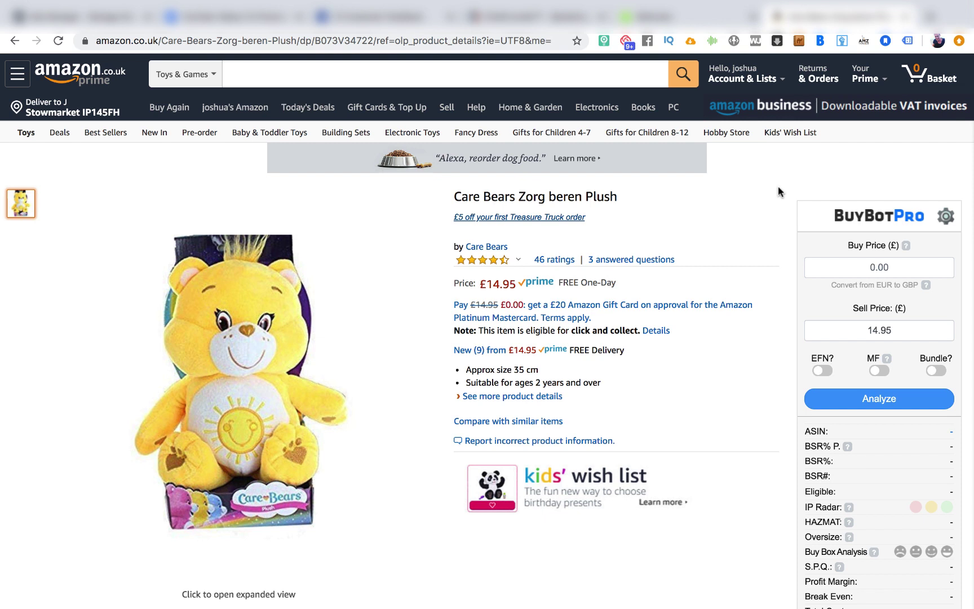
Set the buy price to 5 in BuyBotPro and analyze the Care Bears plush listing.
scroll(581, 203, down, 4)
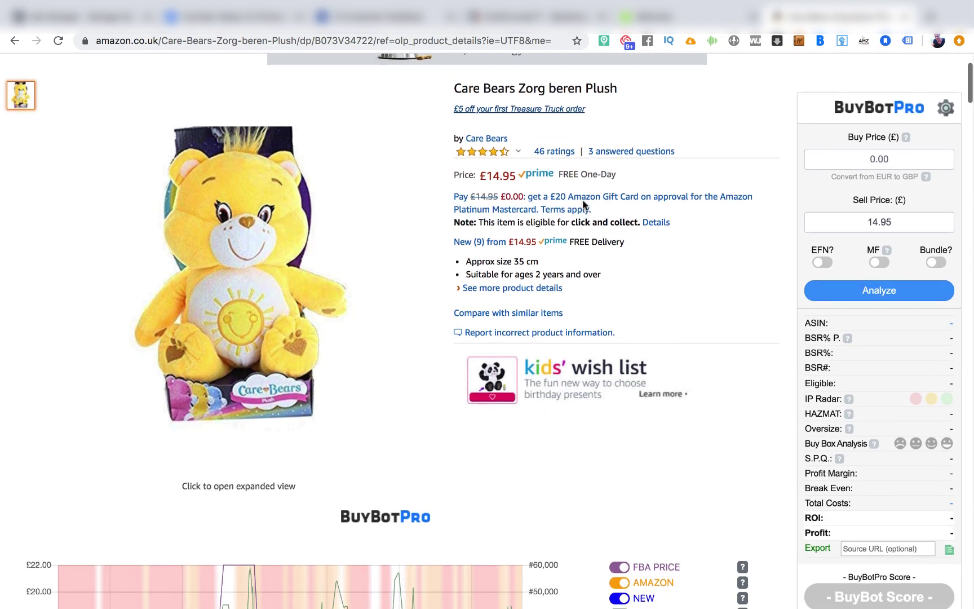
scroll(584, 205, down, 1)
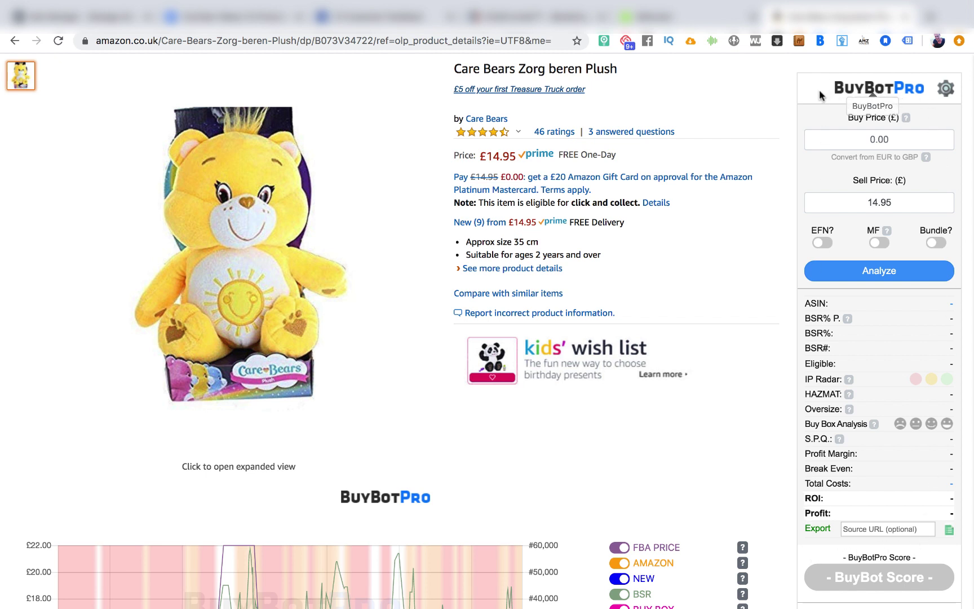
click(877, 135)
text(5)
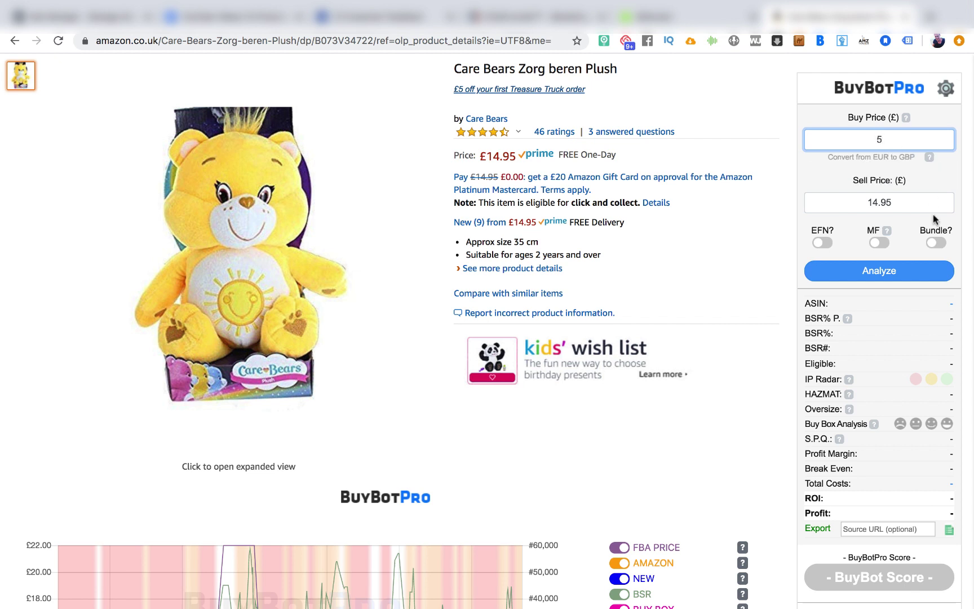
click(918, 274)
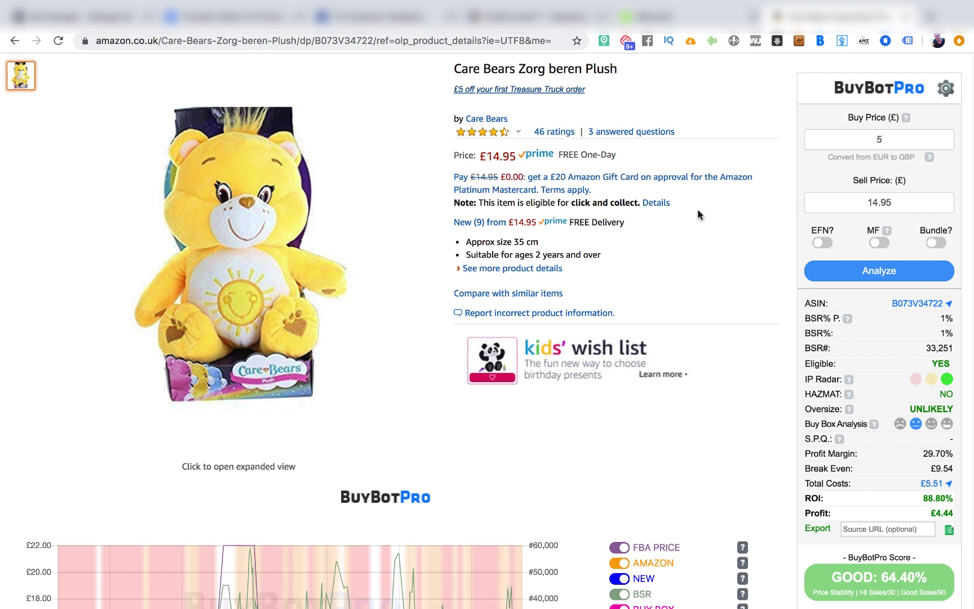
Review the sell price and the EFN, MF and Bundle options used for the analysis.
drag(867, 204, 926, 203)
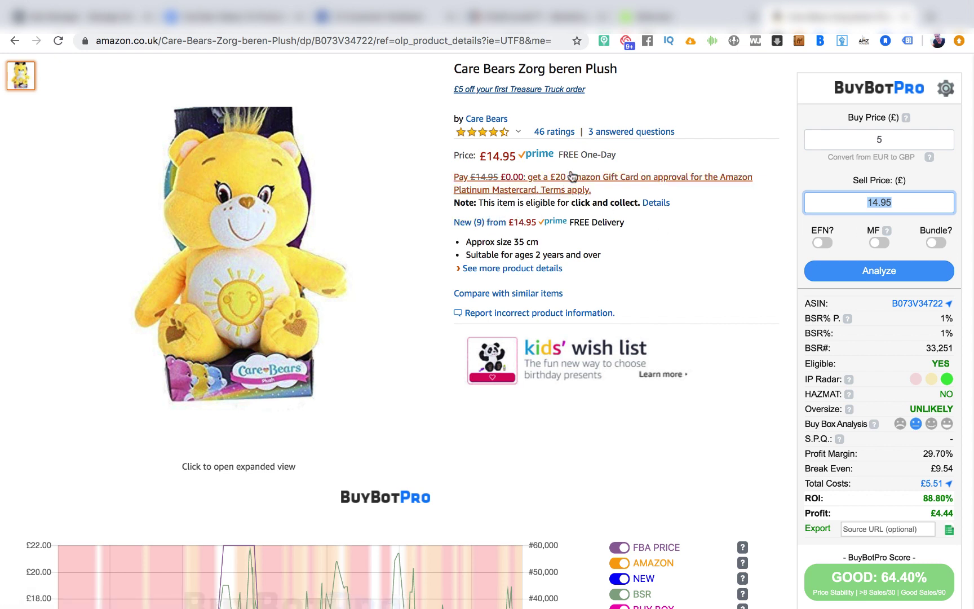
click(817, 163)
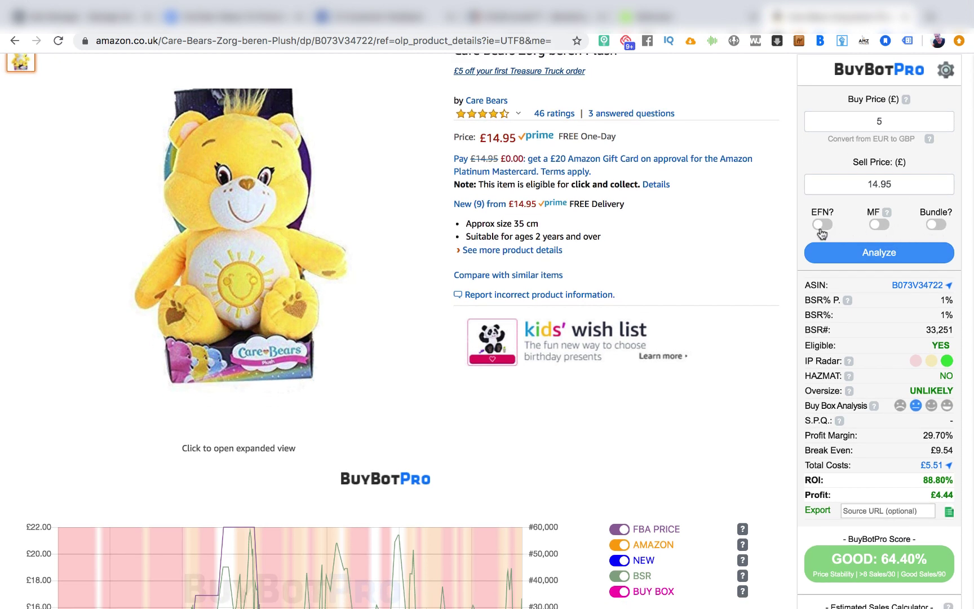
click(878, 257)
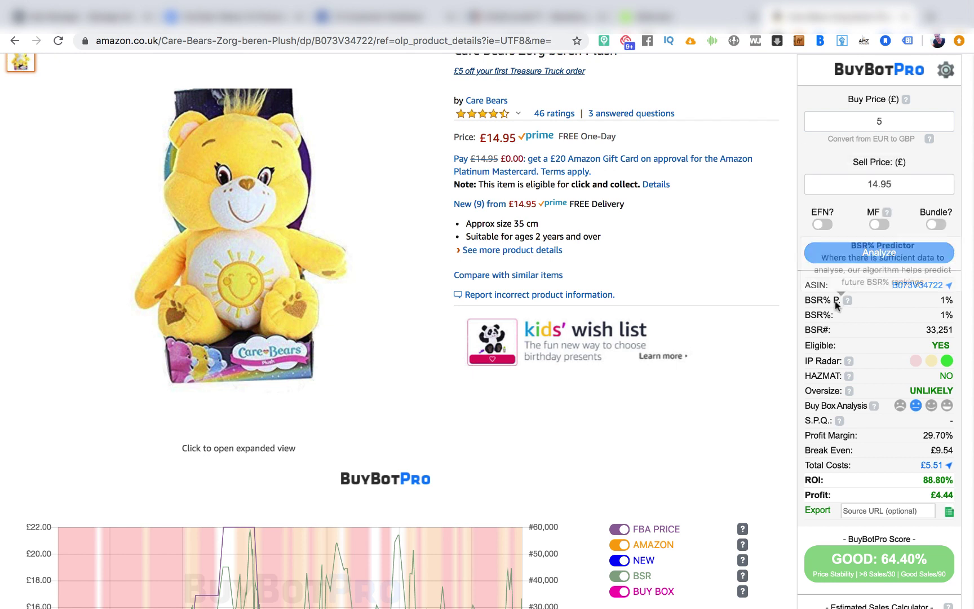
View the product details attached to the ASIN in the analysis results.
scroll(787, 290, down, 5)
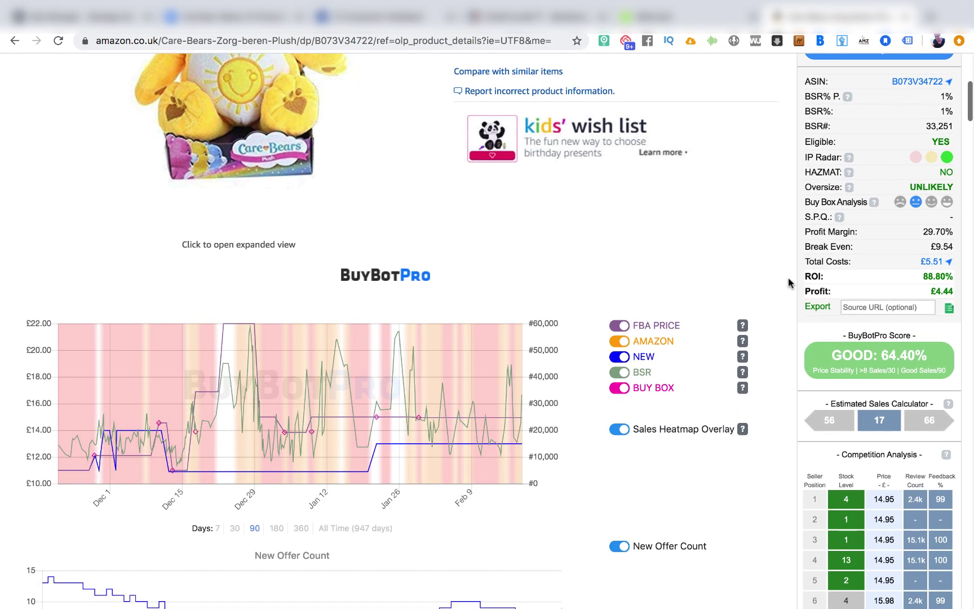
mouse_move(910, 82)
scroll(913, 85, up, 2)
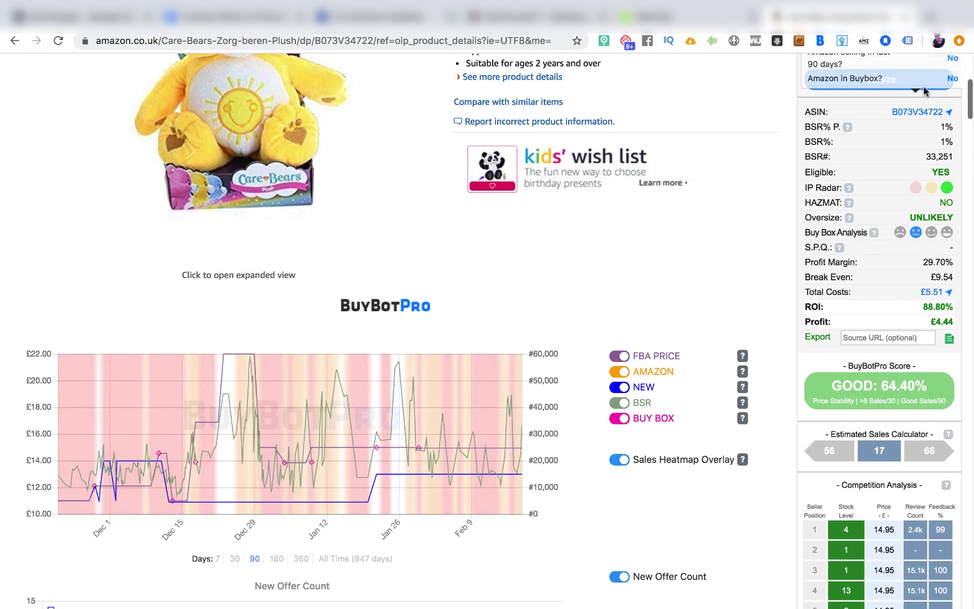
scroll(927, 158, up, 1)
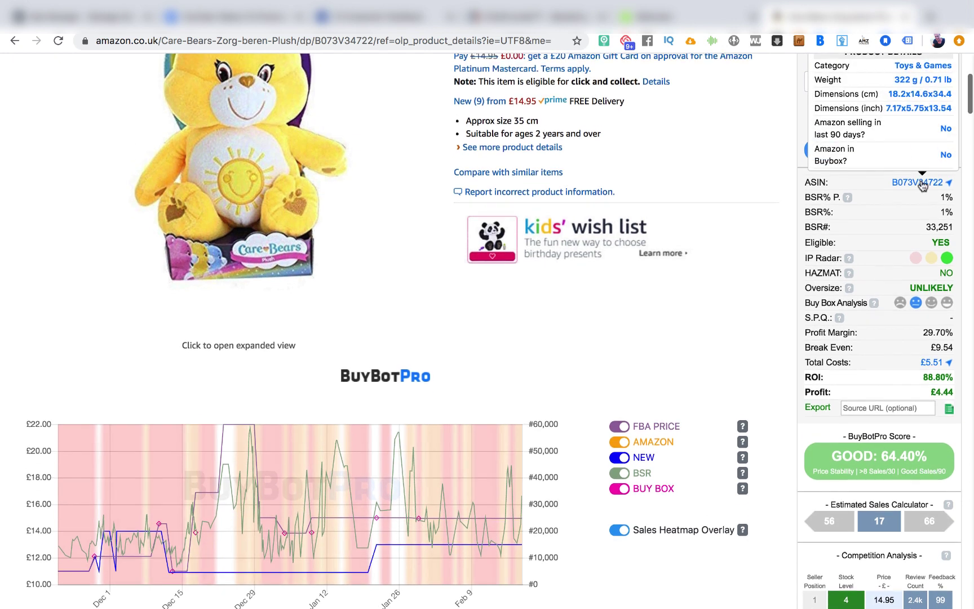
scroll(920, 191, up, 1)
scroll(921, 192, up, 1)
mouse_move(920, 202)
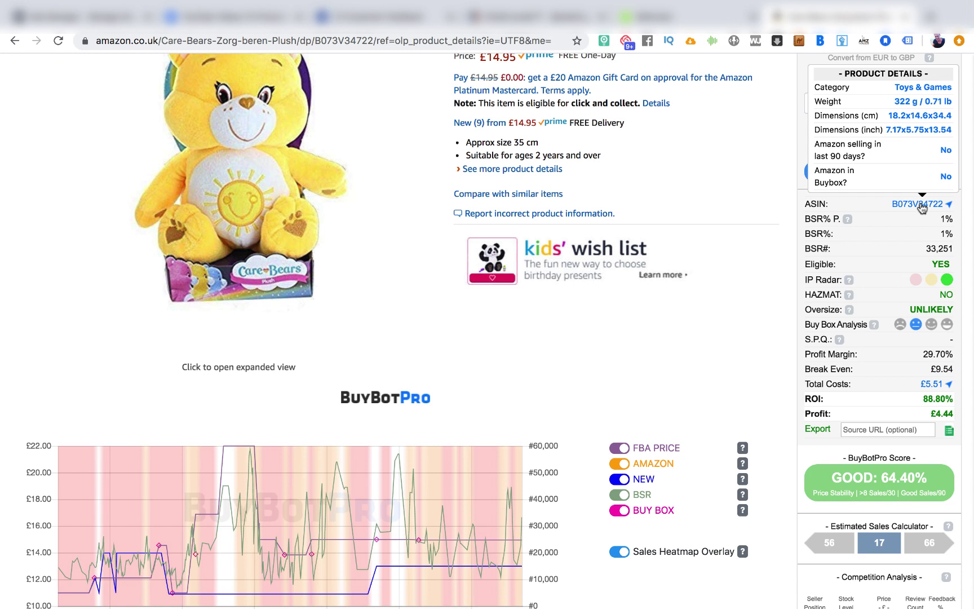
Examine the BSR% predictor explanation, the BSR figures and the eligibility result.
mouse_move(847, 226)
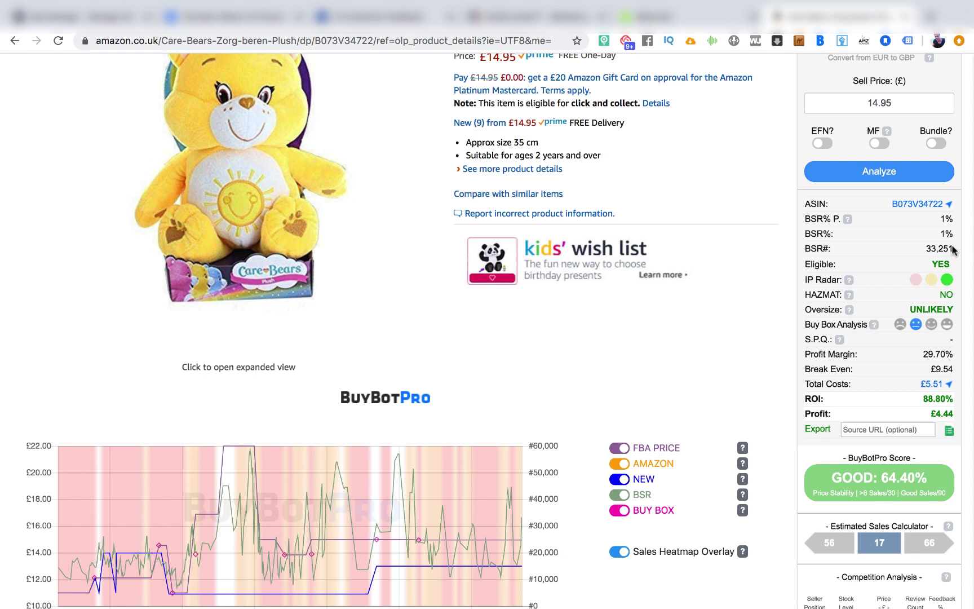
scroll(952, 248, down, 2)
scroll(952, 248, down, 3)
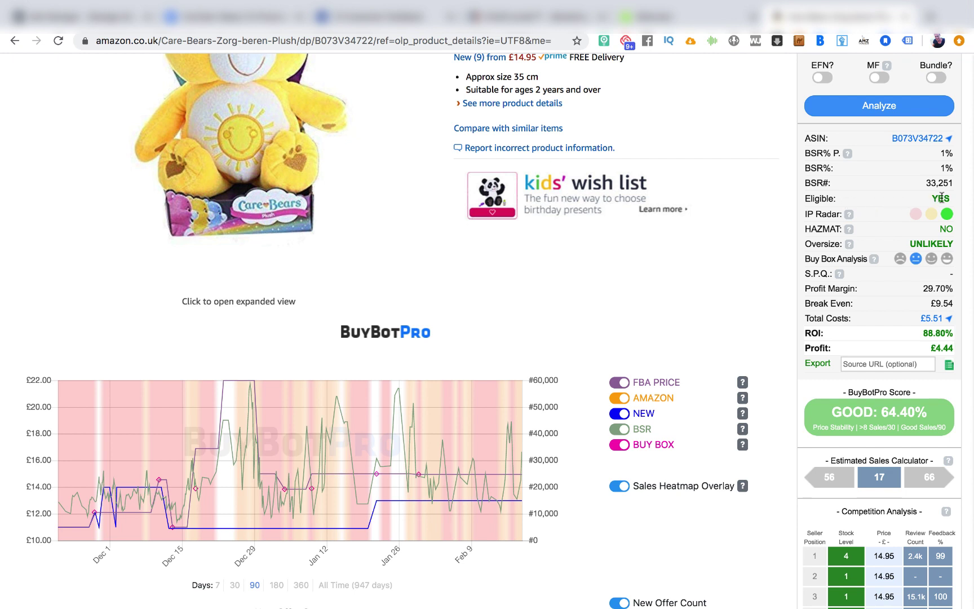
scroll(942, 197, down, 1)
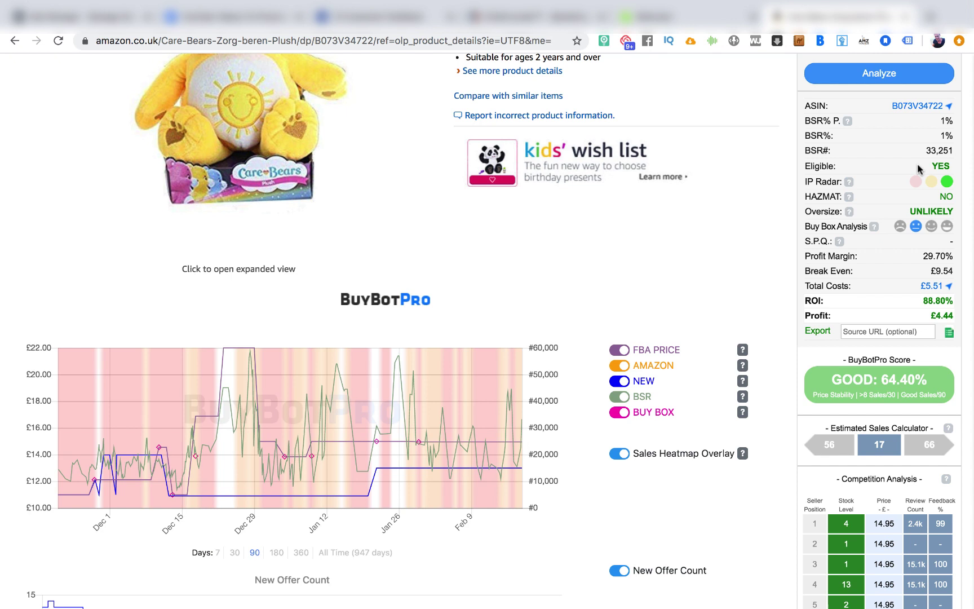
scroll(917, 163, down, 2)
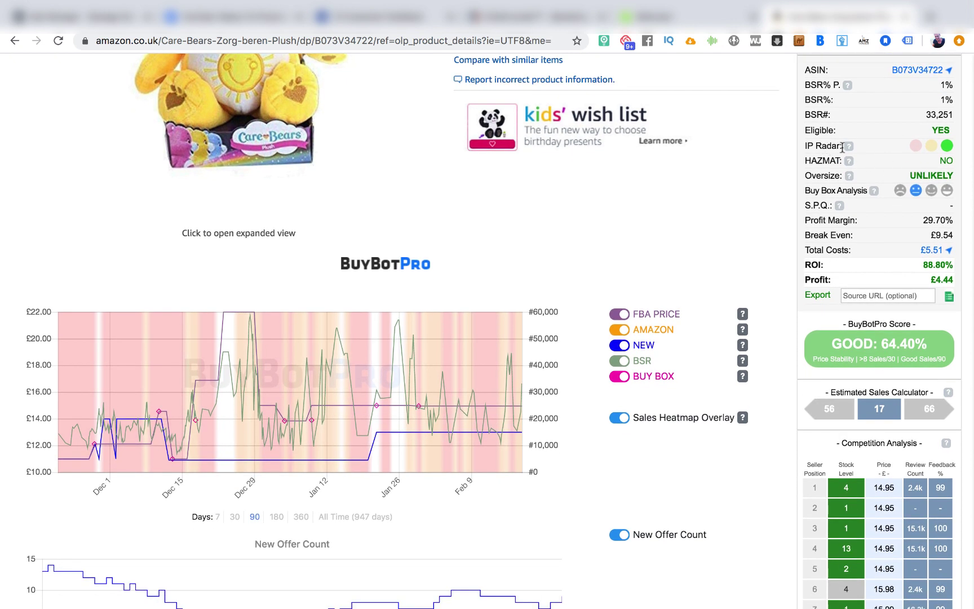
scroll(883, 248, up, 3)
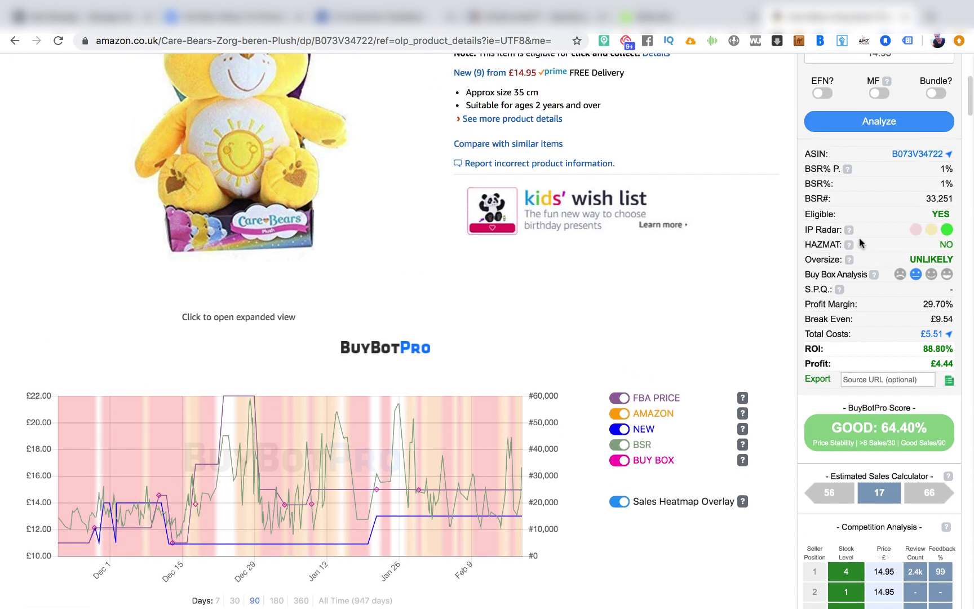
Read the IP Radar, HAZMAT and Buy Box Analysis explanations, and check the product details for Amazon's Buy Box presence.
mouse_move(850, 230)
mouse_move(848, 244)
mouse_move(948, 274)
mouse_move(873, 276)
mouse_move(920, 157)
scroll(921, 162, up, 2)
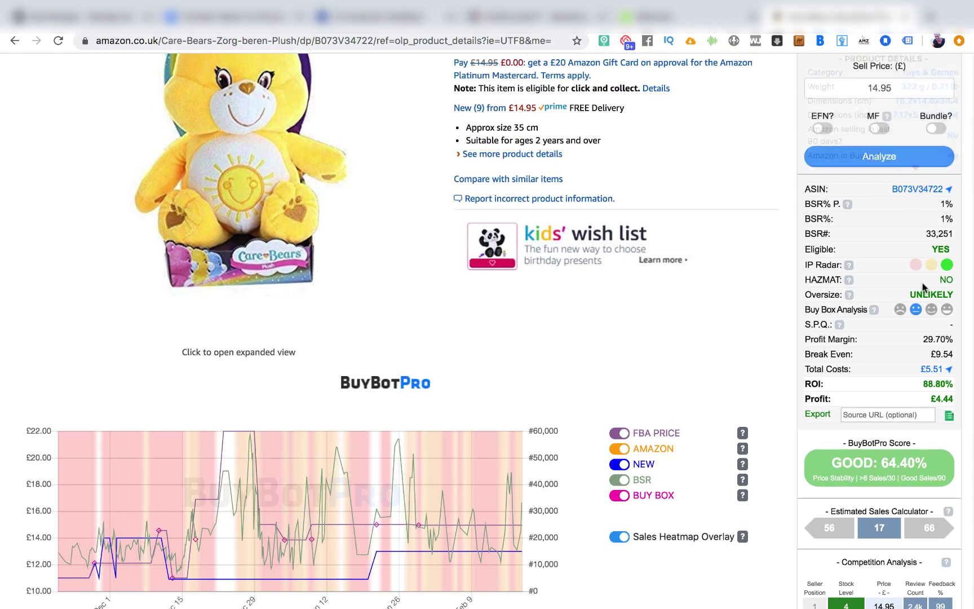
mouse_move(915, 307)
scroll(914, 299, down, 2)
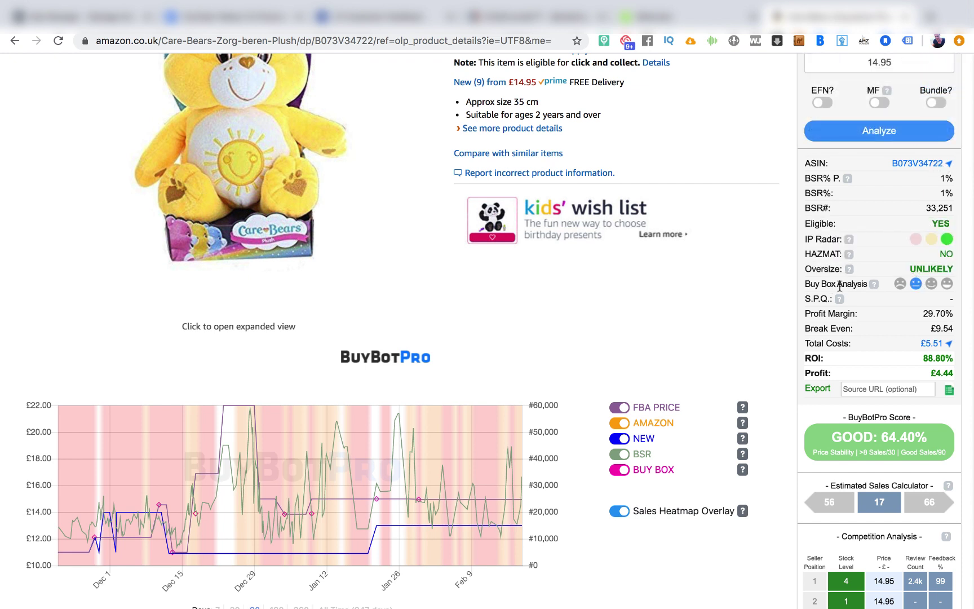
Read the explanation of the S.P.Q. result and look back at the Bundle option.
scroll(841, 285, down, 3)
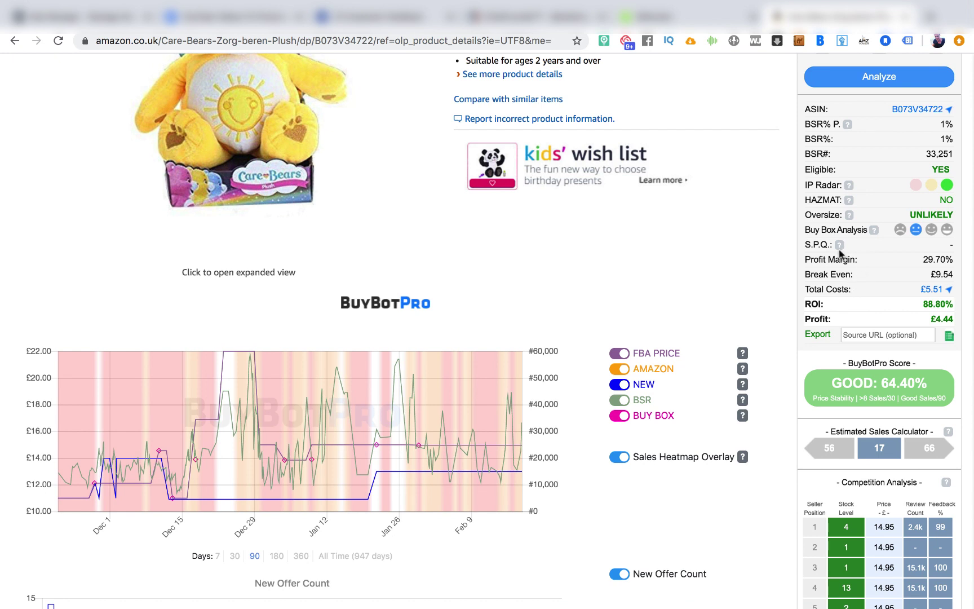
mouse_move(838, 248)
scroll(949, 247, up, 5)
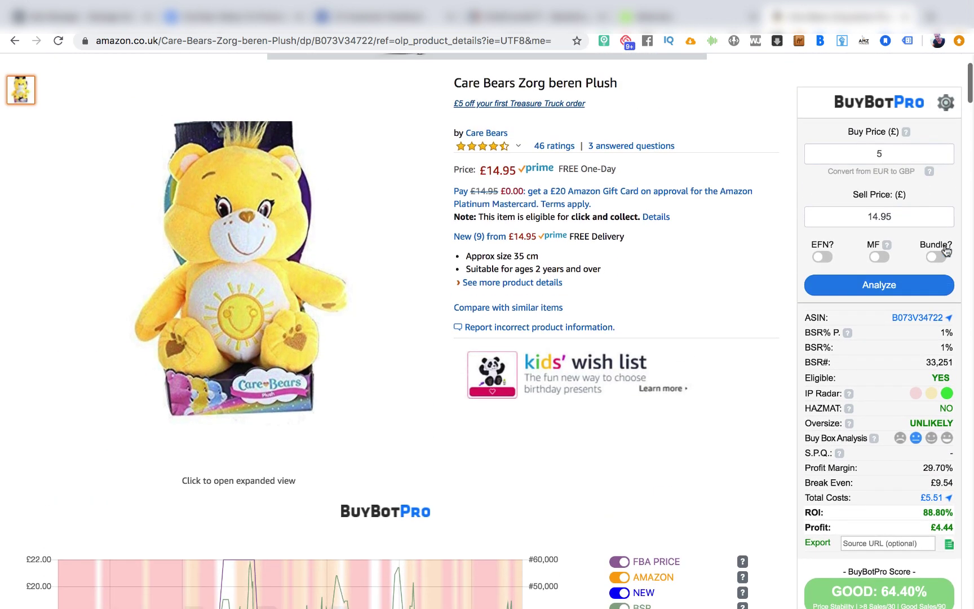
Review the break-even price, the total costs breakdown, the ROI and the profit.
scroll(935, 339, down, 1)
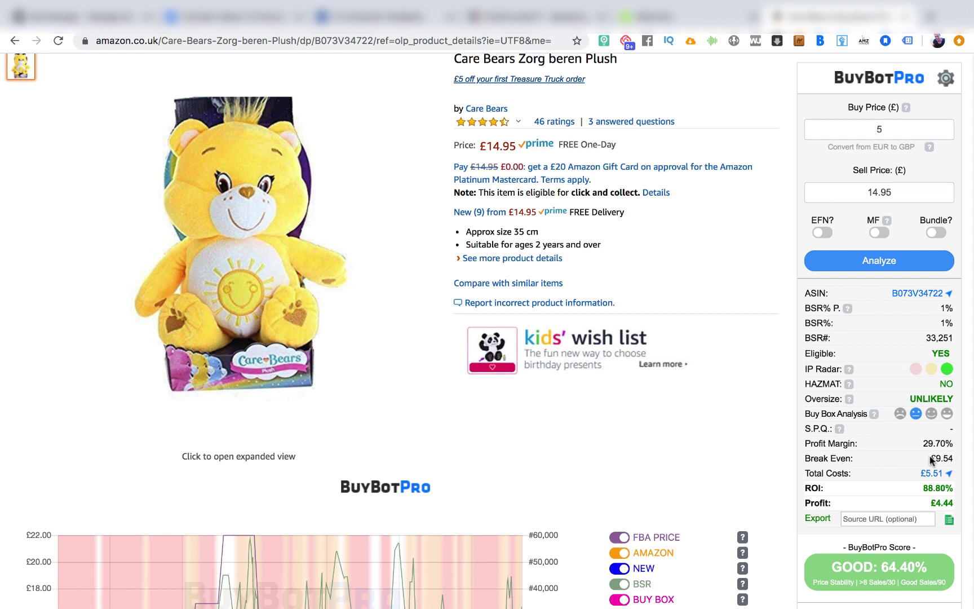
drag(937, 459, 954, 459)
click(941, 459)
mouse_move(940, 477)
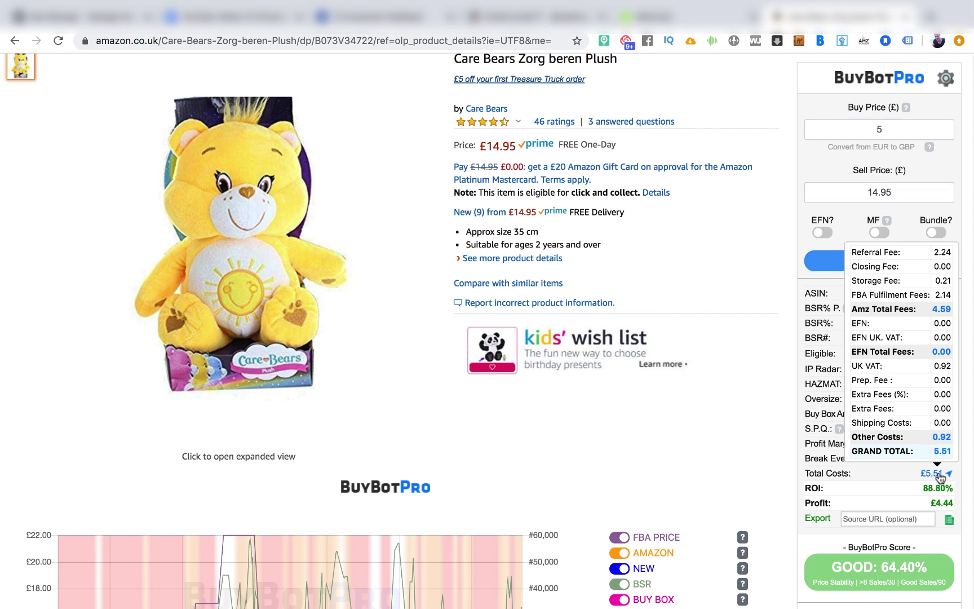
drag(924, 488, 946, 489)
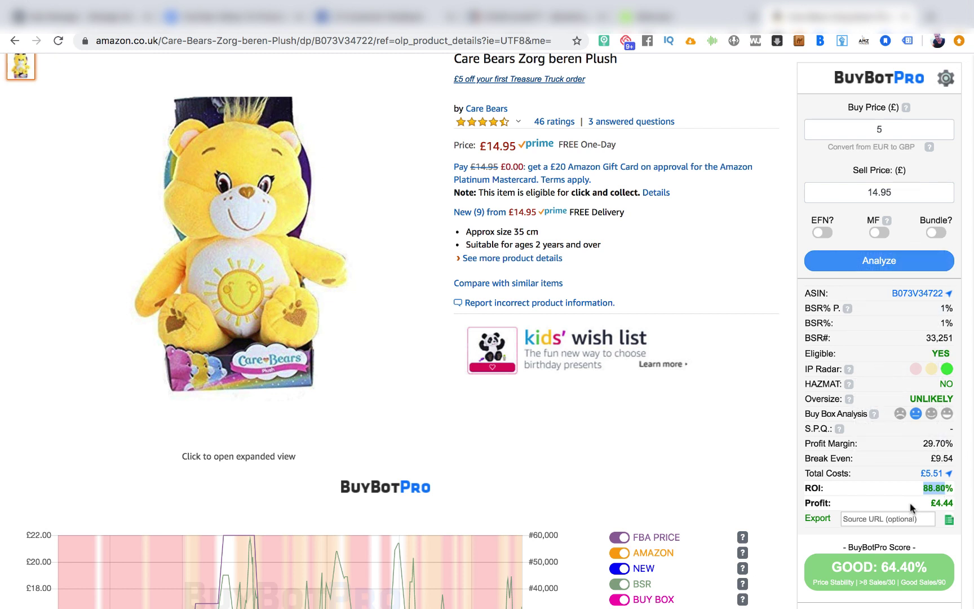
click(937, 506)
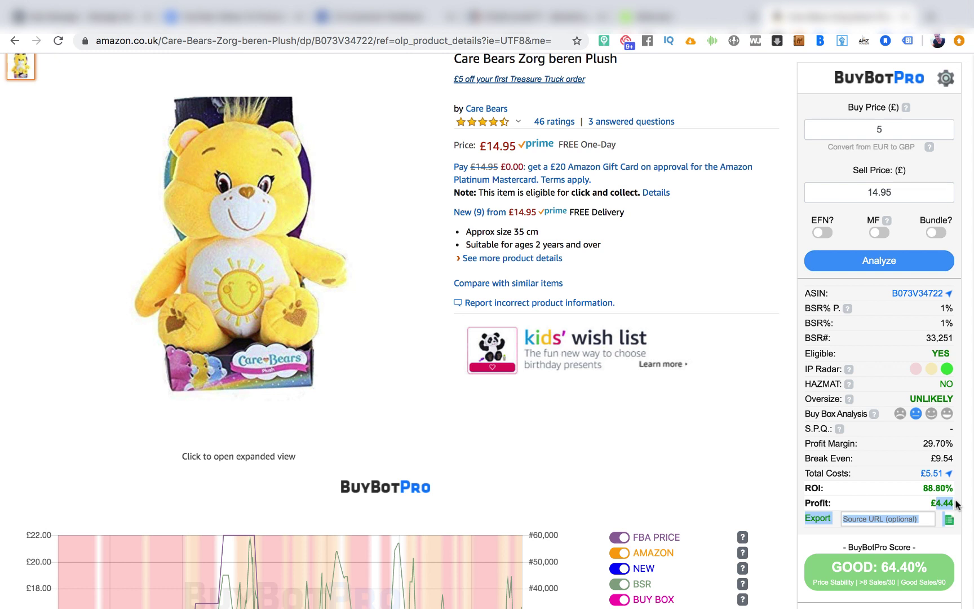
View the details behind the BuyBotPro Score.
scroll(953, 502, down, 3)
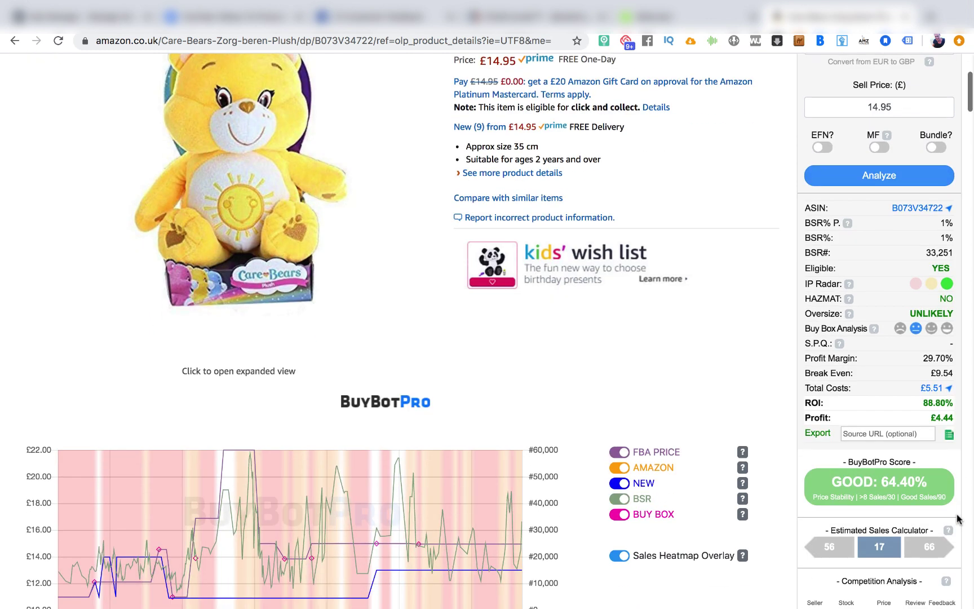
mouse_move(887, 489)
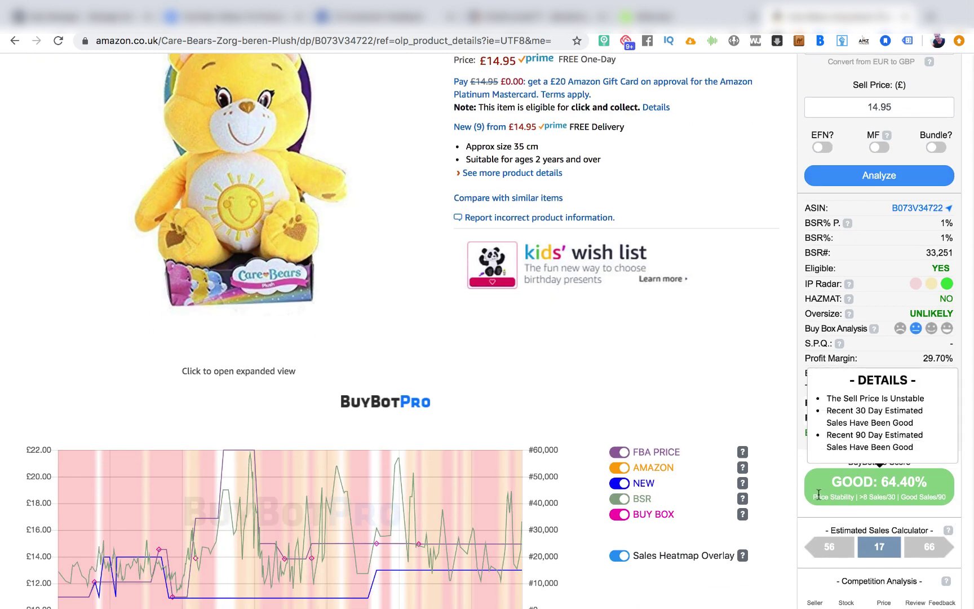
scroll(792, 492, down, 2)
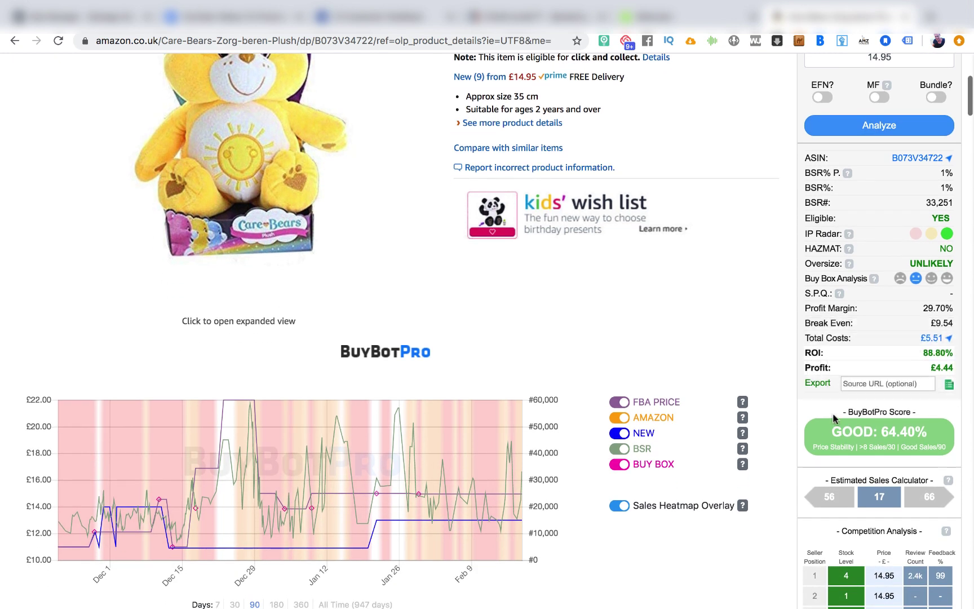
mouse_move(819, 429)
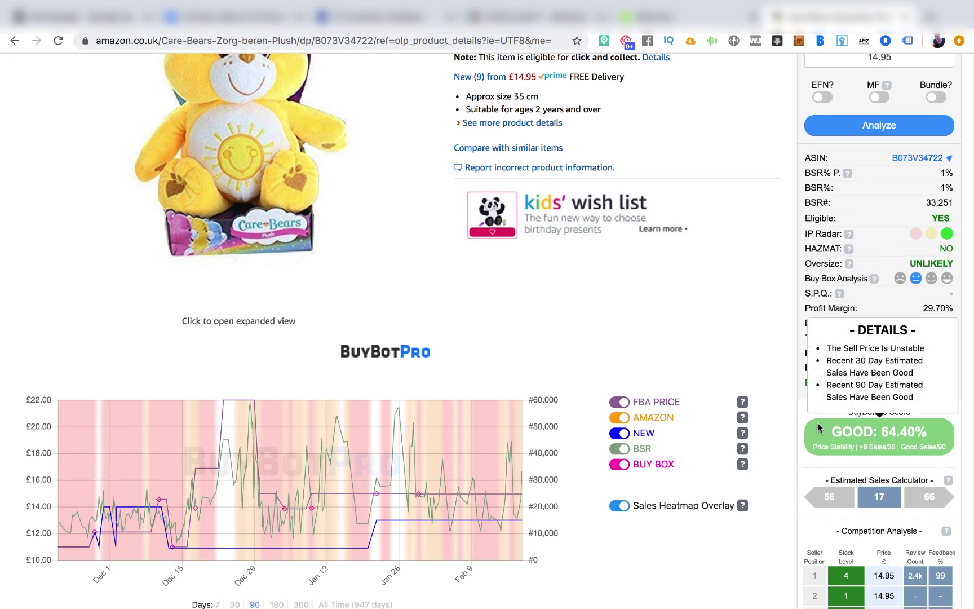
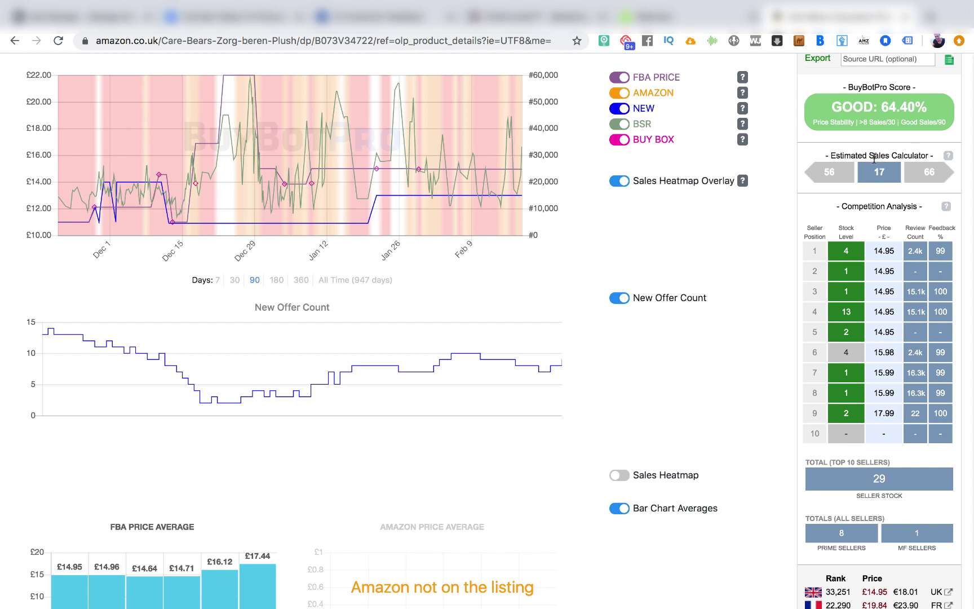
Examine what each figure in the Estimated Sales Calculator represents.
mouse_move(879, 175)
scroll(879, 175, up, 4)
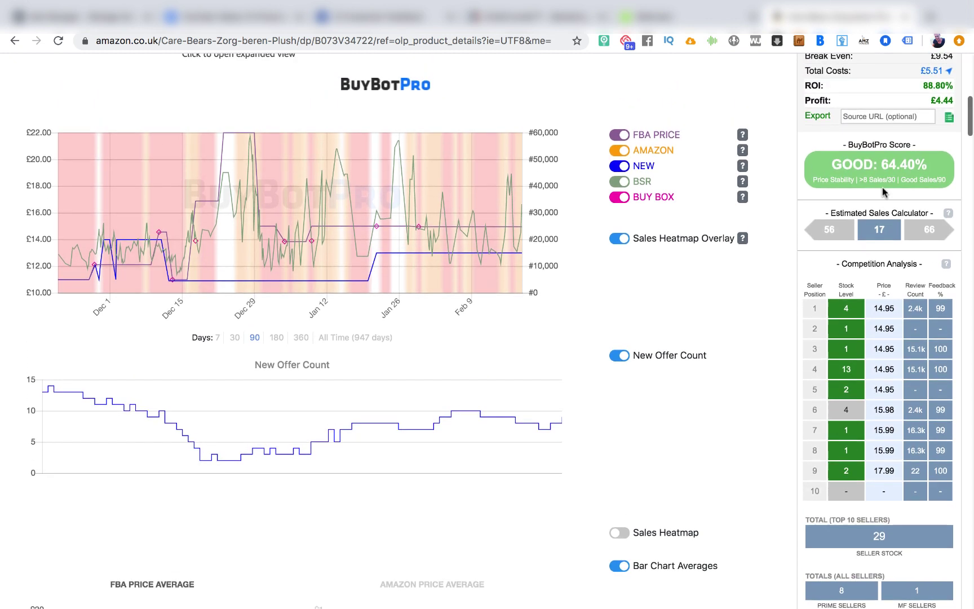
mouse_move(880, 329)
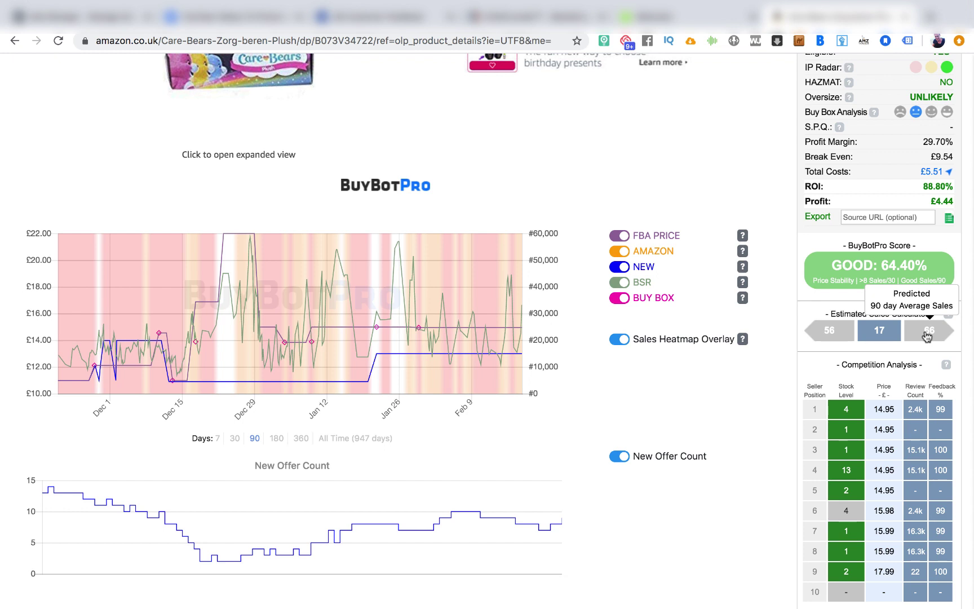
Inspect the sellers behind the stock levels in the Competition Analysis table, including positions 5 and 6.
scroll(778, 358, down, 3)
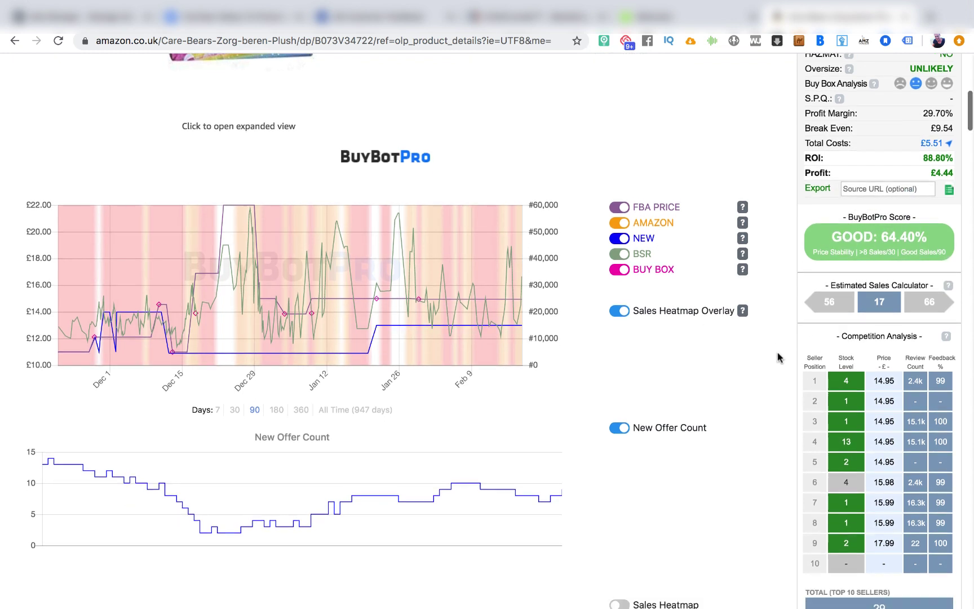
scroll(778, 357, down, 2)
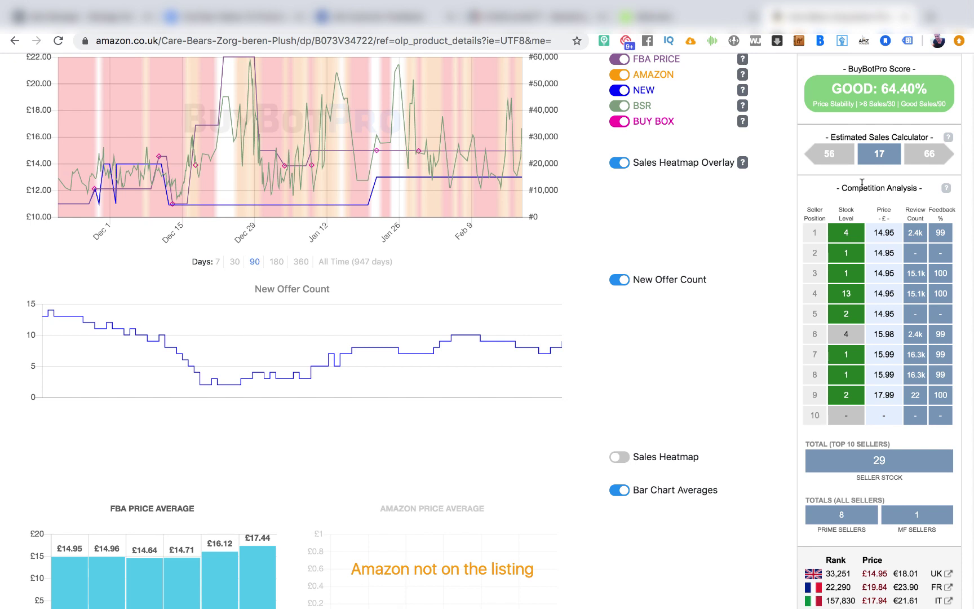
mouse_move(845, 245)
mouse_move(853, 315)
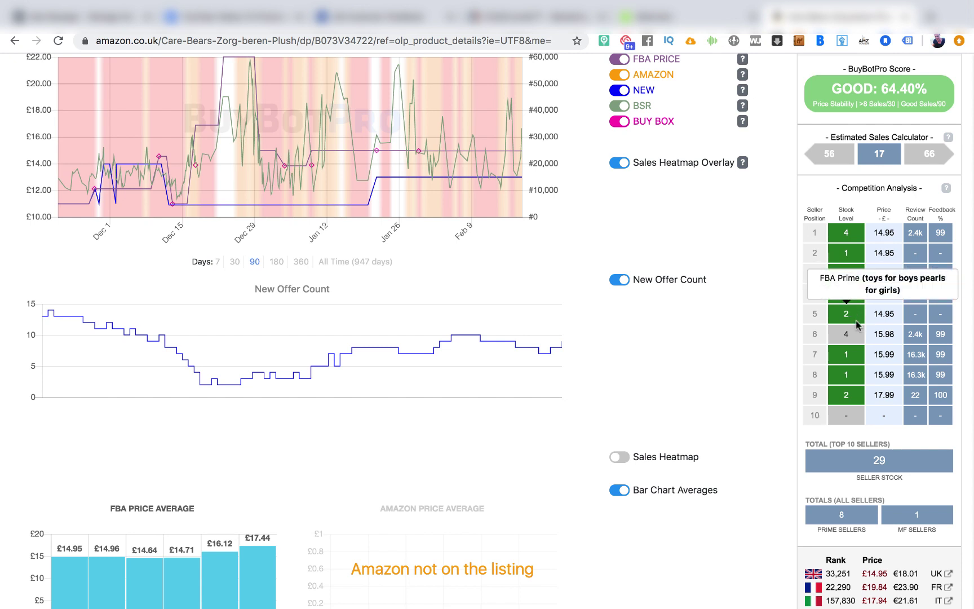
mouse_move(856, 333)
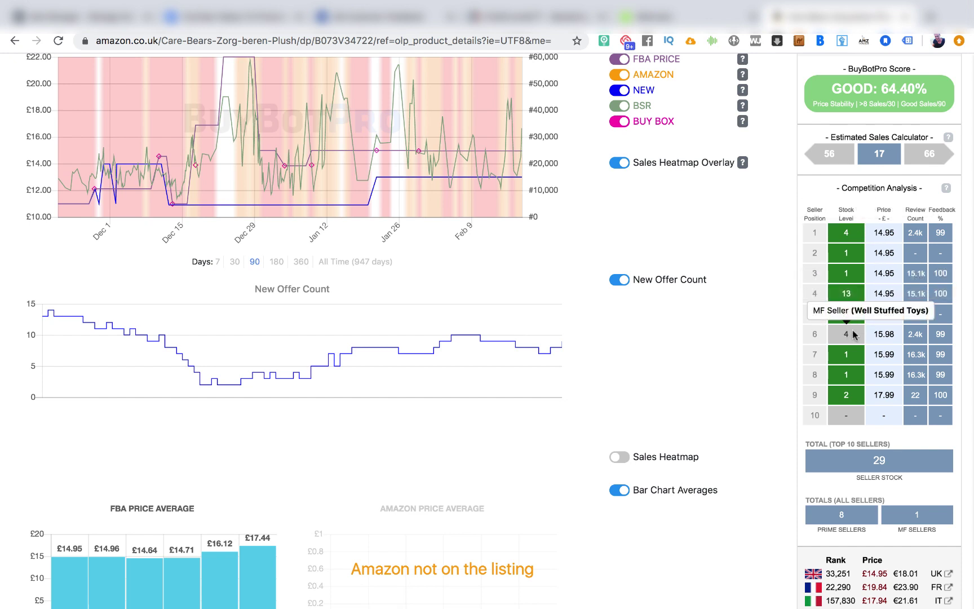
Review the seller stock total, the Prime and MF seller totals, and the listing's ranks and prices across the European marketplaces.
scroll(854, 333, down, 5)
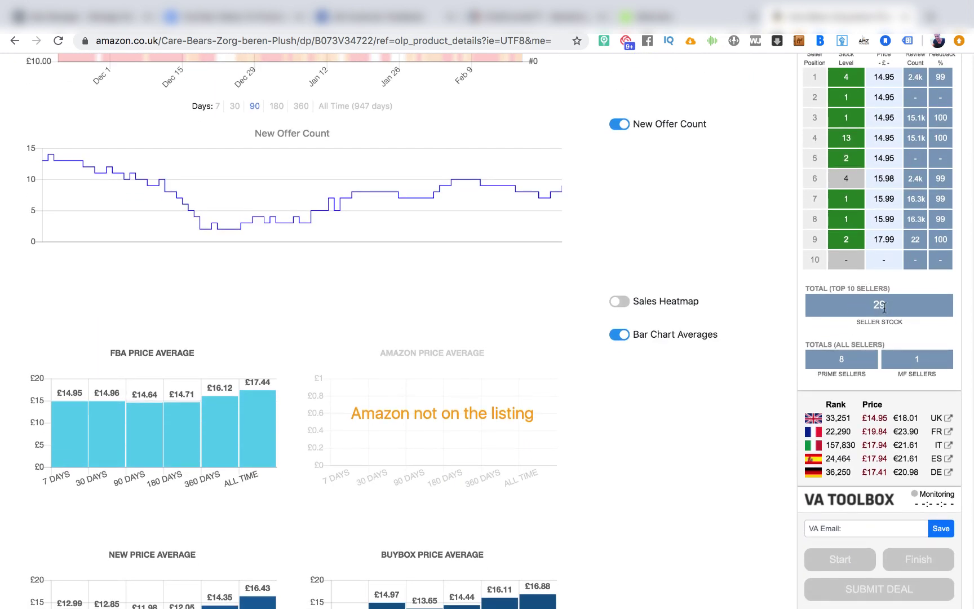
scroll(883, 307, down, 4)
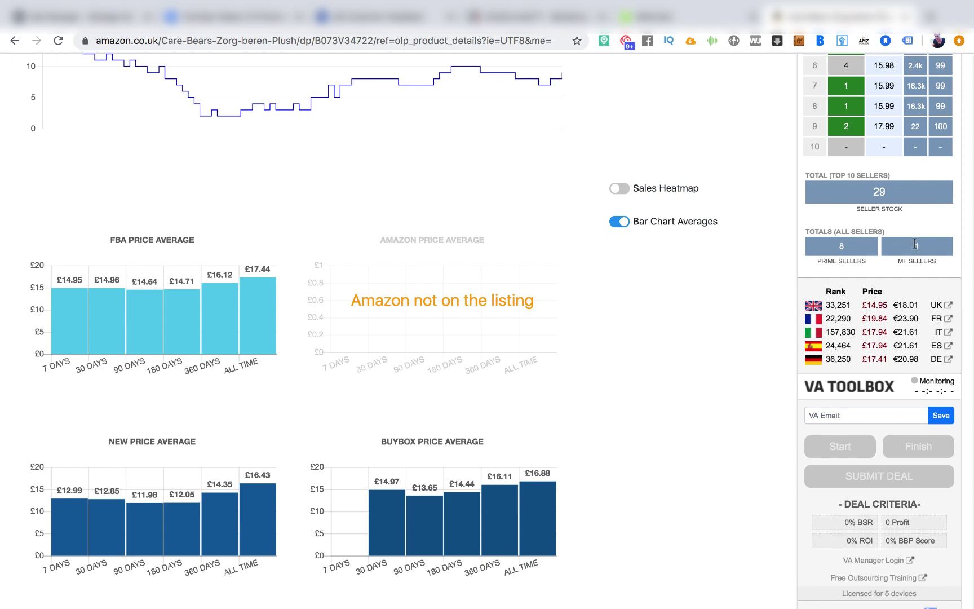
scroll(912, 248, up, 2)
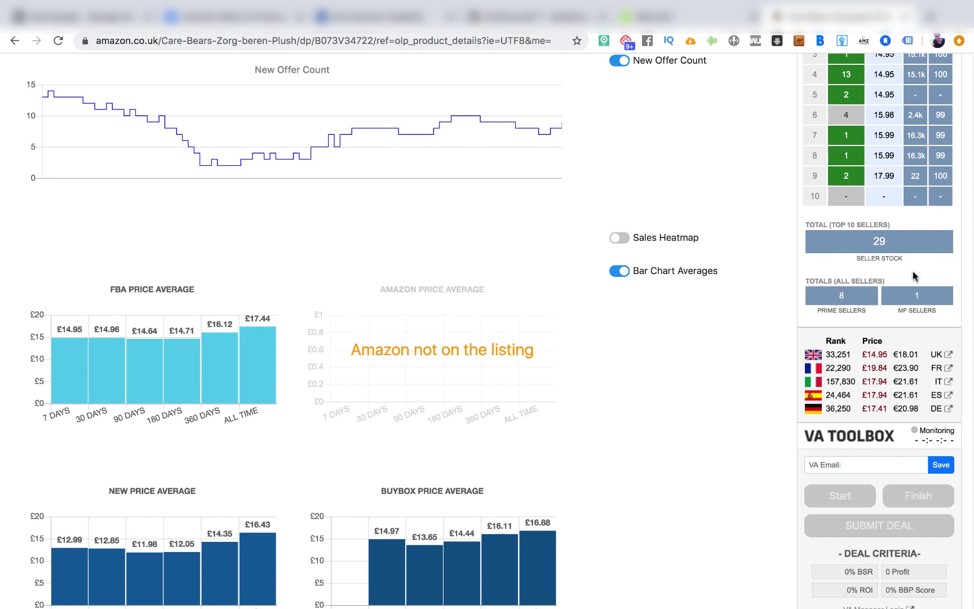
scroll(913, 273, down, 4)
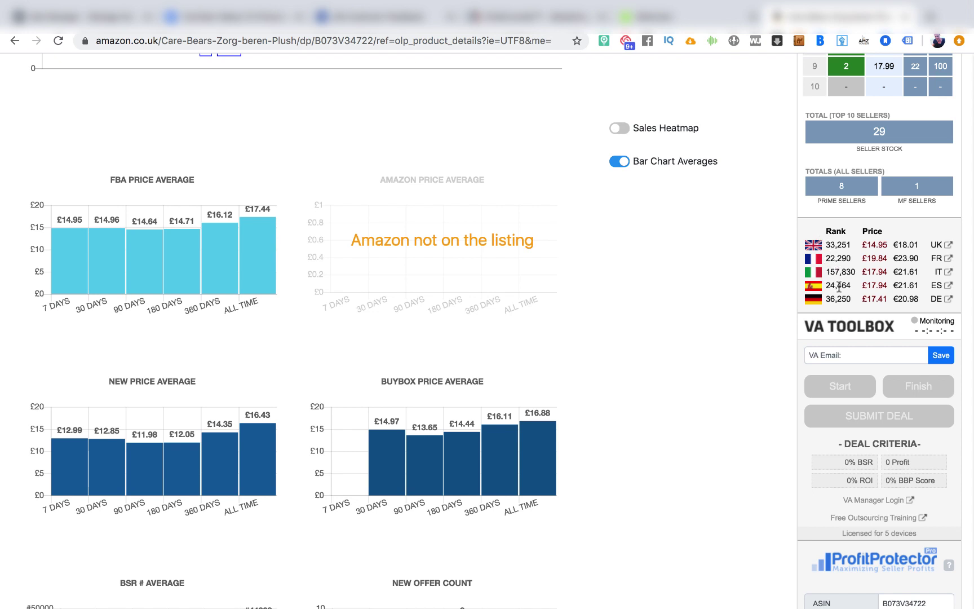
drag(856, 273, 825, 271)
mouse_move(846, 255)
scroll(794, 175, down, 5)
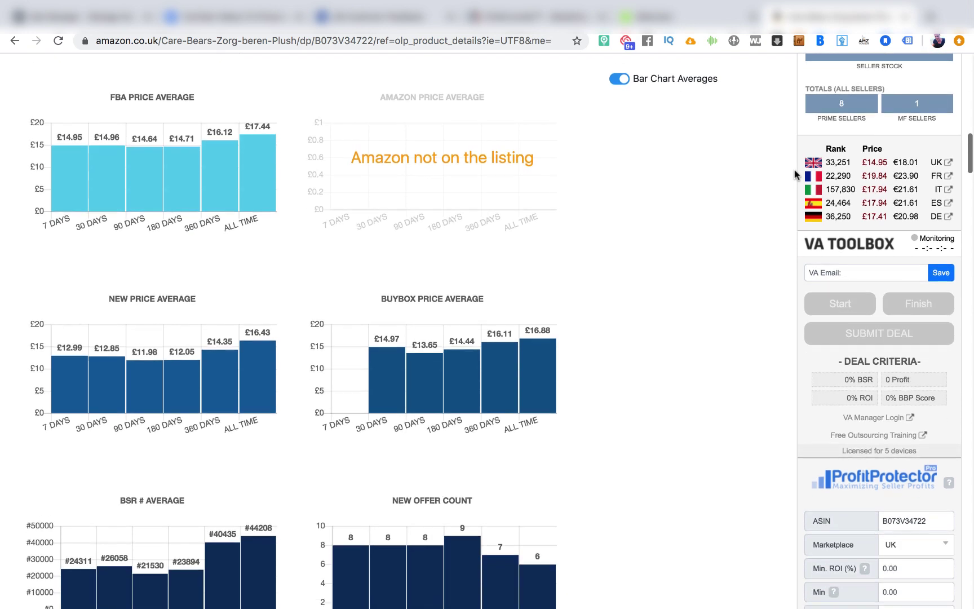
Examine the VA Toolbox with its deal criteria and the ProfitProtector Pro repricing fields.
scroll(904, 206, down, 2)
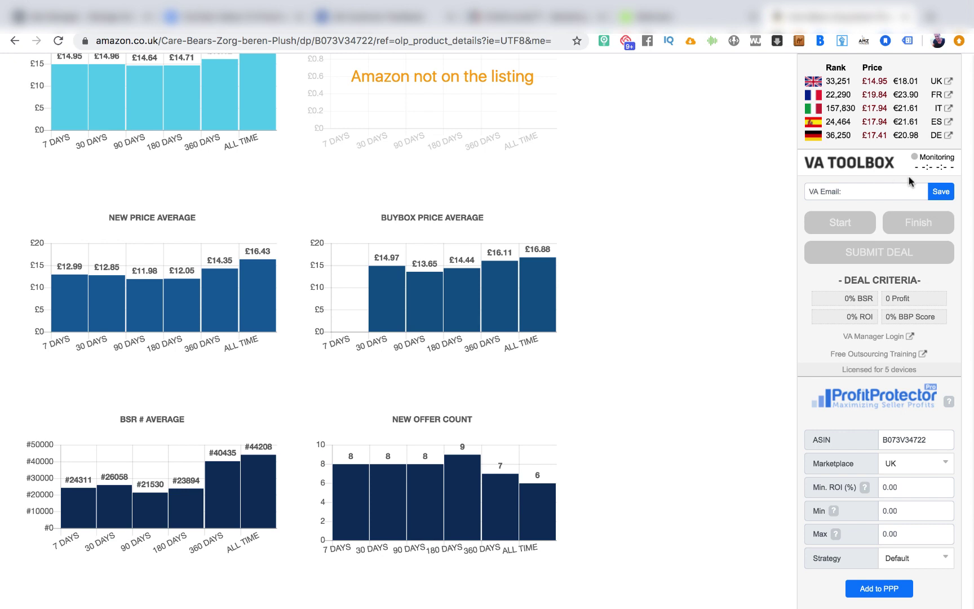
scroll(908, 181, down, 4)
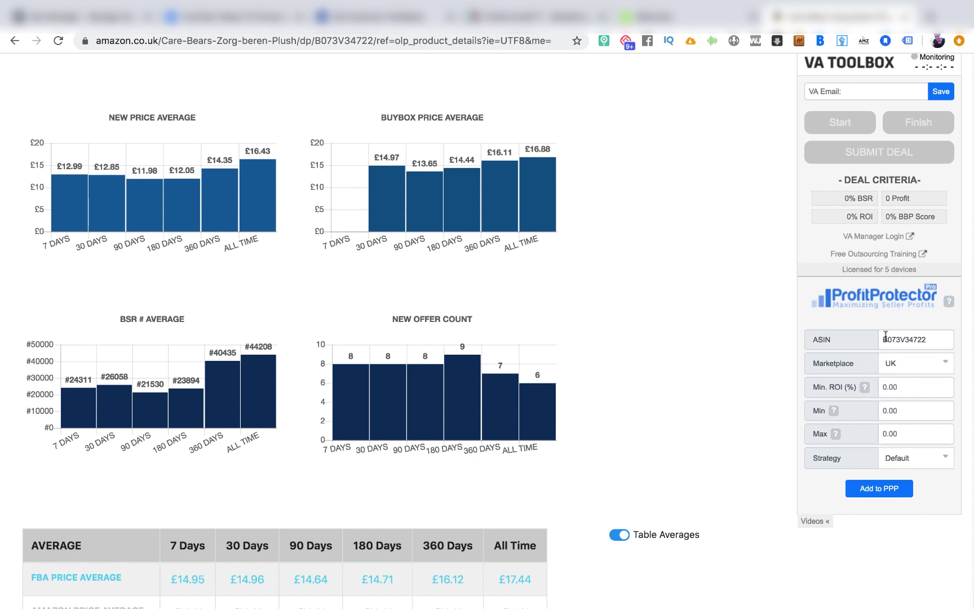
scroll(809, 311, up, 5)
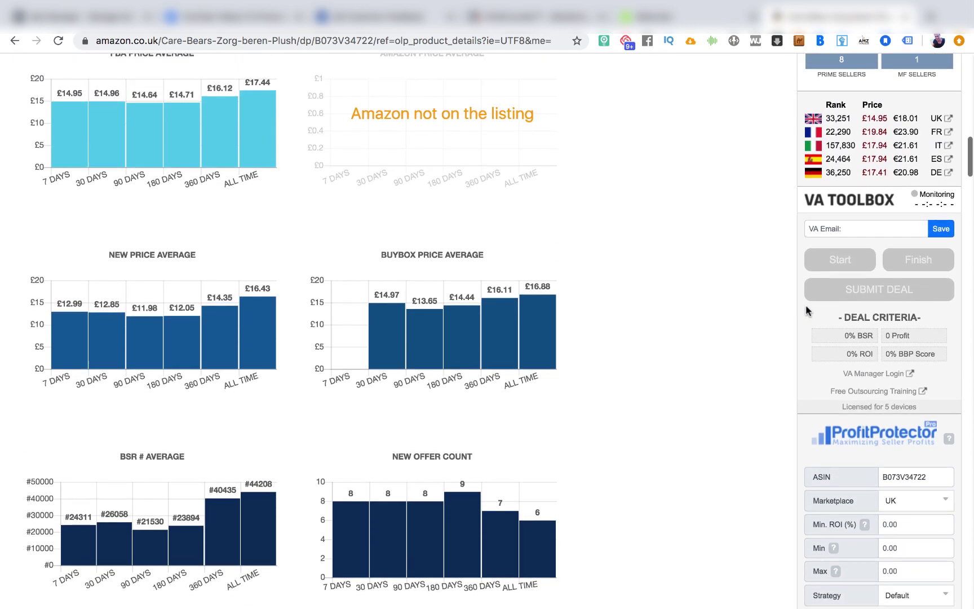
Open the BuyBotPro settings and review the prep and extra fees, Google Sheets ID, stock capital and max buy count.
scroll(807, 310, up, 20)
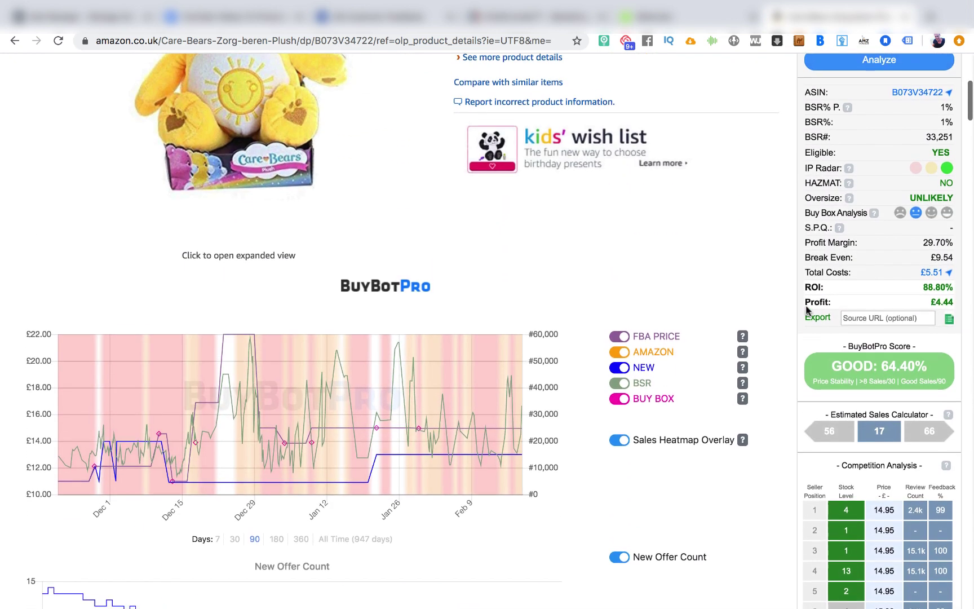
scroll(806, 309, up, 6)
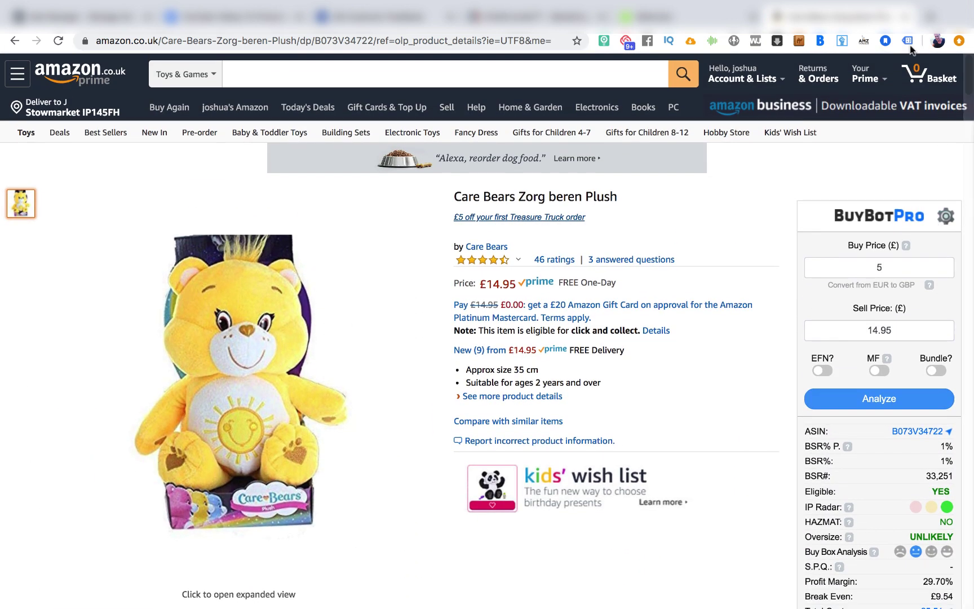
click(944, 219)
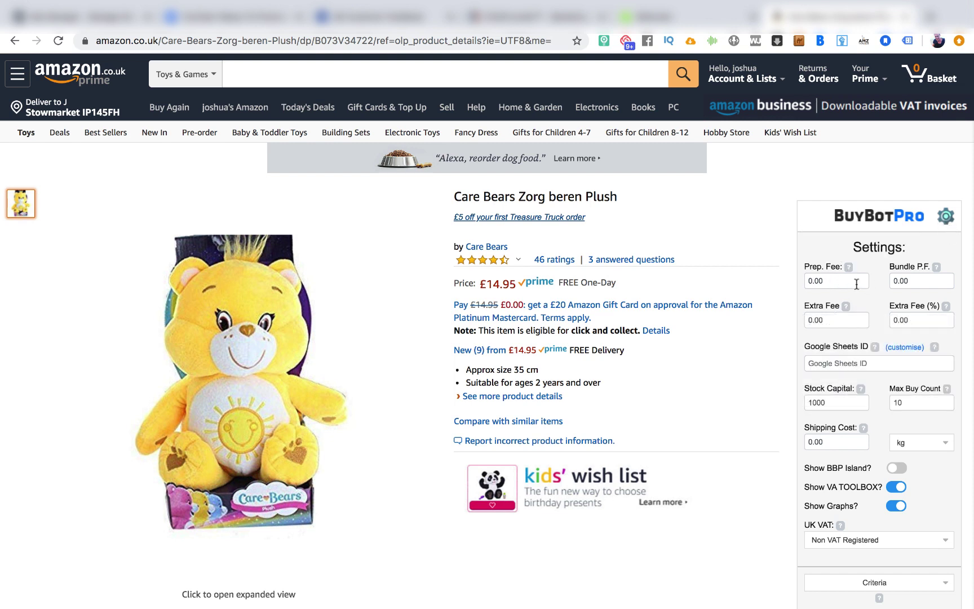
scroll(855, 283, down, 1)
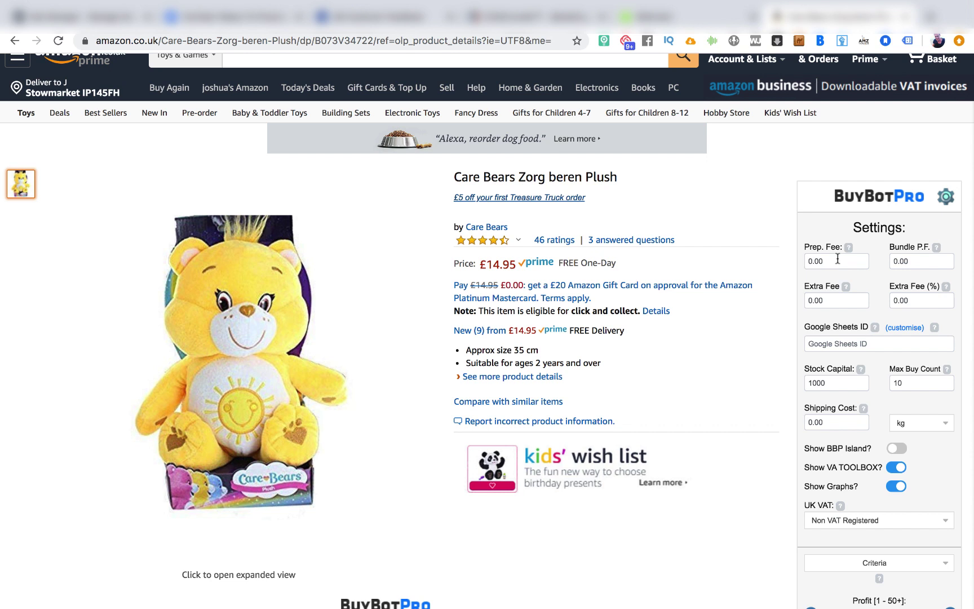
scroll(840, 264, down, 1)
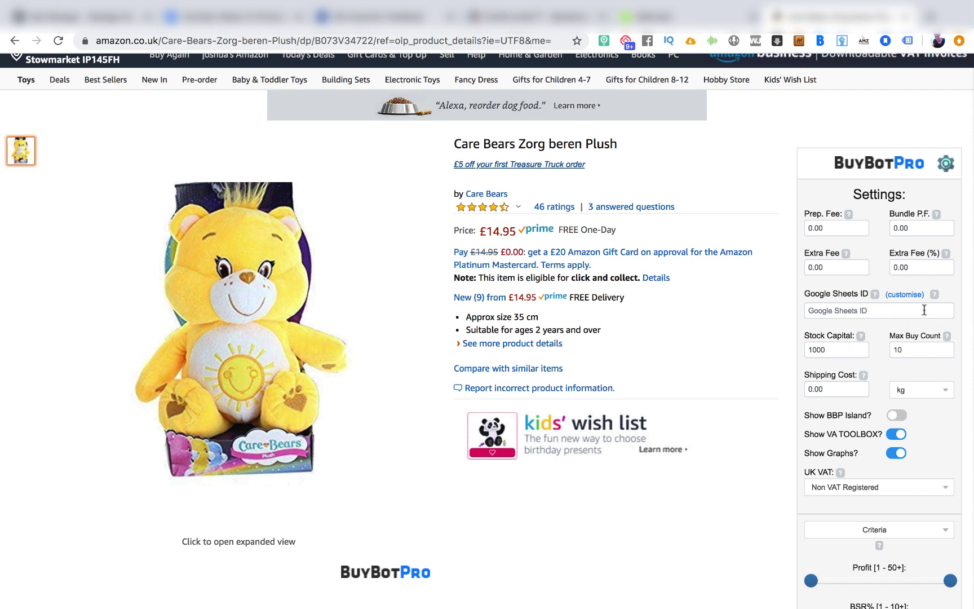
mouse_move(860, 336)
scroll(861, 338, up, 1)
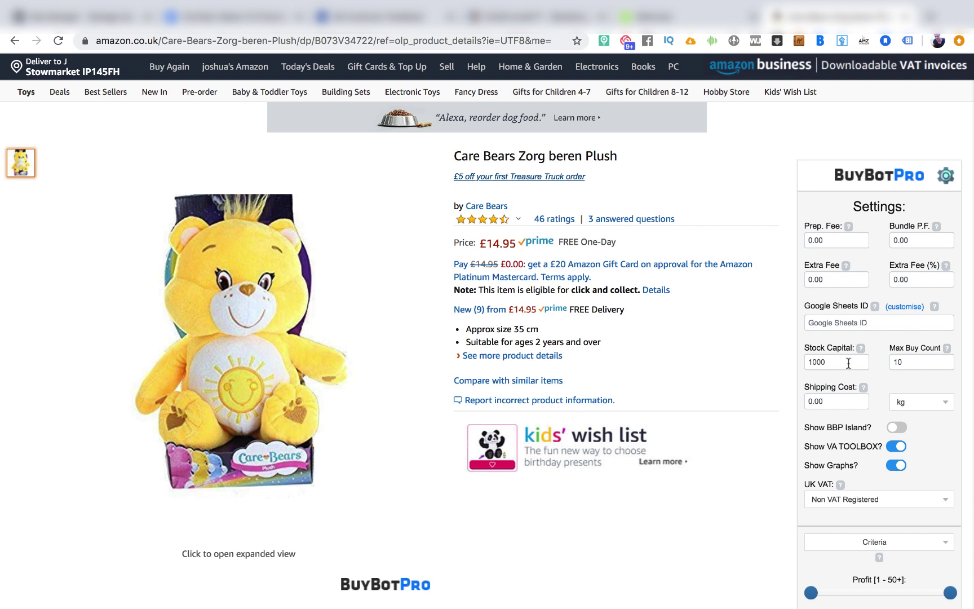
scroll(849, 363, down, 1)
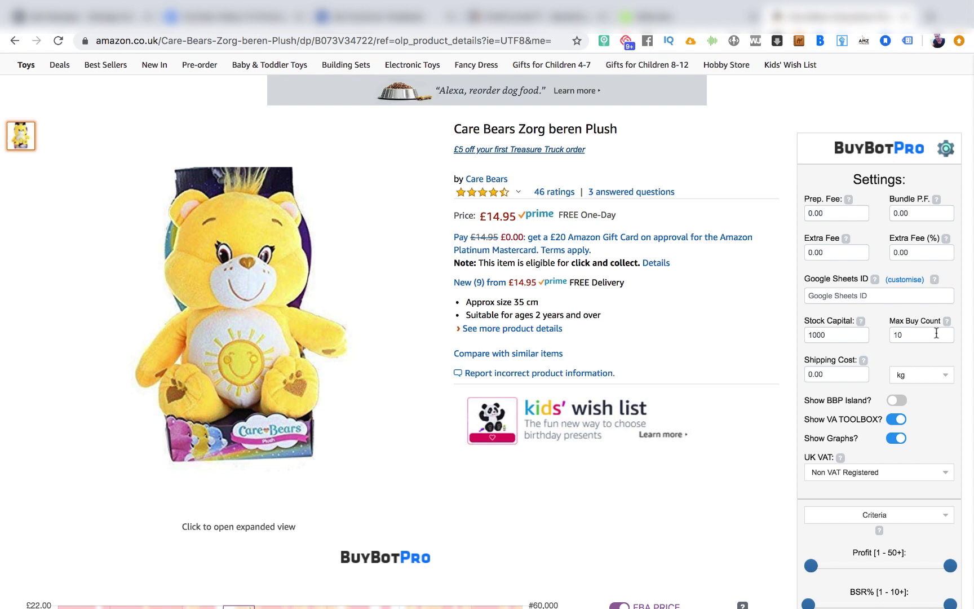
Set the shipping cost to 0.33 per kg in the BuyBotPro settings.
click(841, 374)
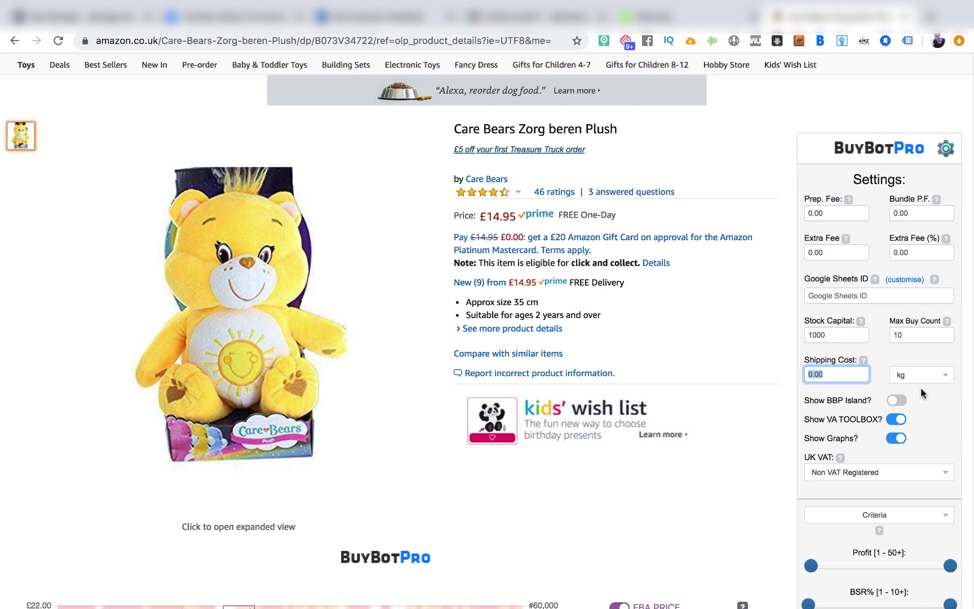
text(33)
key(BackSpace)
key(BackSpace)
text(0.33)
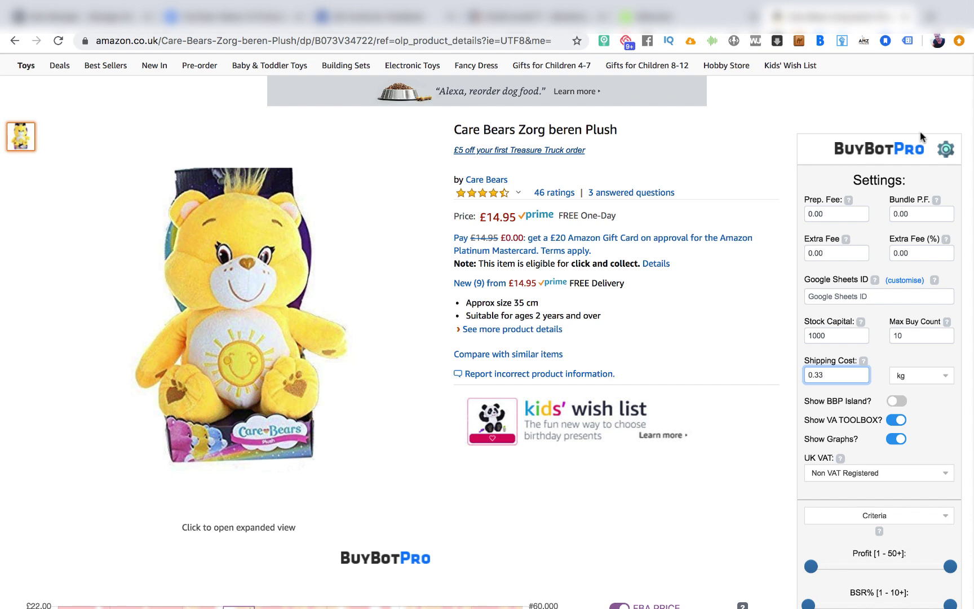
Reset the shipping cost to 0.
key(super+a)
key(BackSpace)
scroll(892, 381, down, 1)
text(0)
Toggle the BBP Island and VA Toolbox display options and restore both to their original state.
click(899, 378)
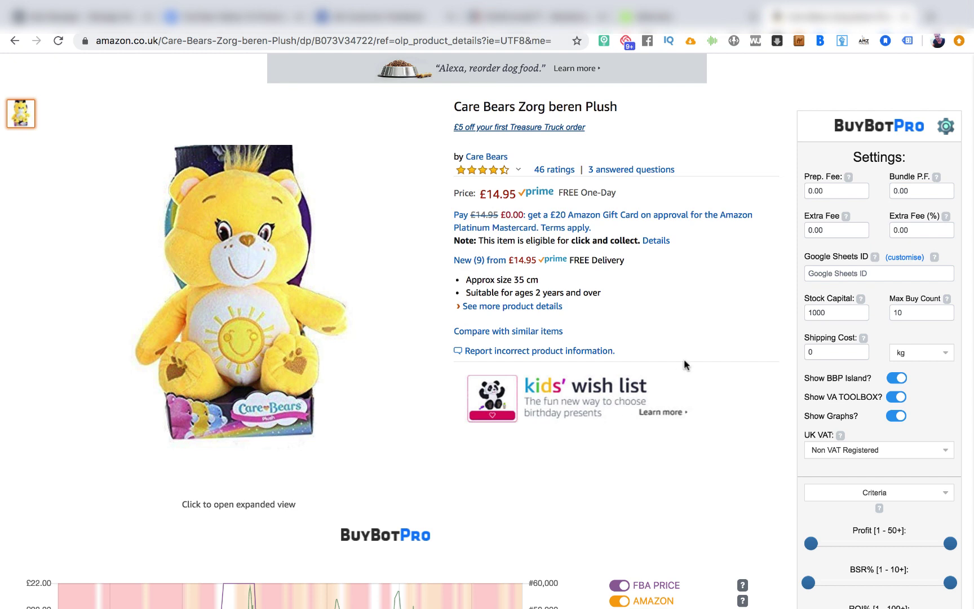
click(896, 378)
click(905, 400)
click(908, 397)
Review the graph display option, the UK VAT setting and the profit, BSR and ROI criteria ranges.
scroll(904, 416, down, 1)
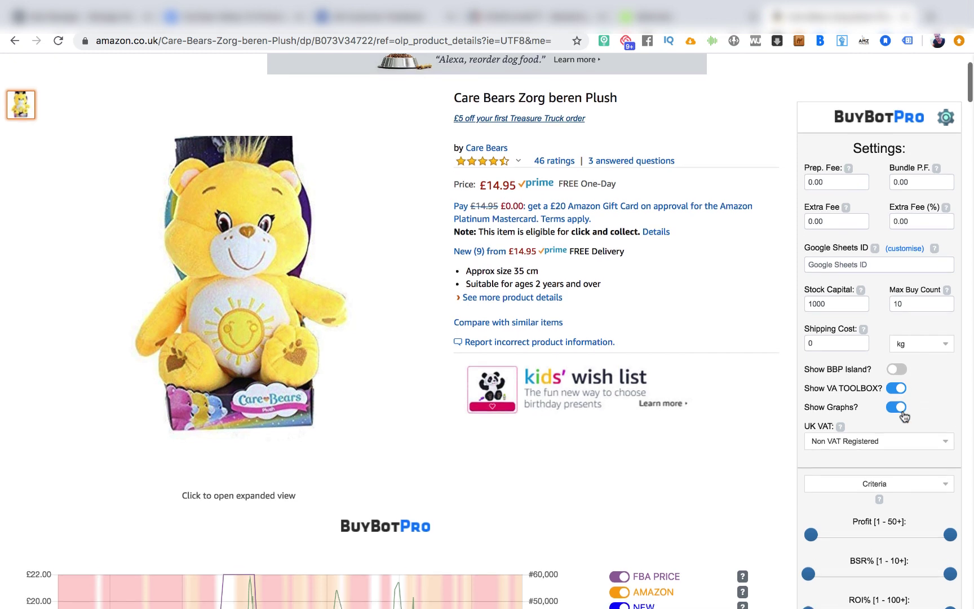
scroll(904, 416, down, 5)
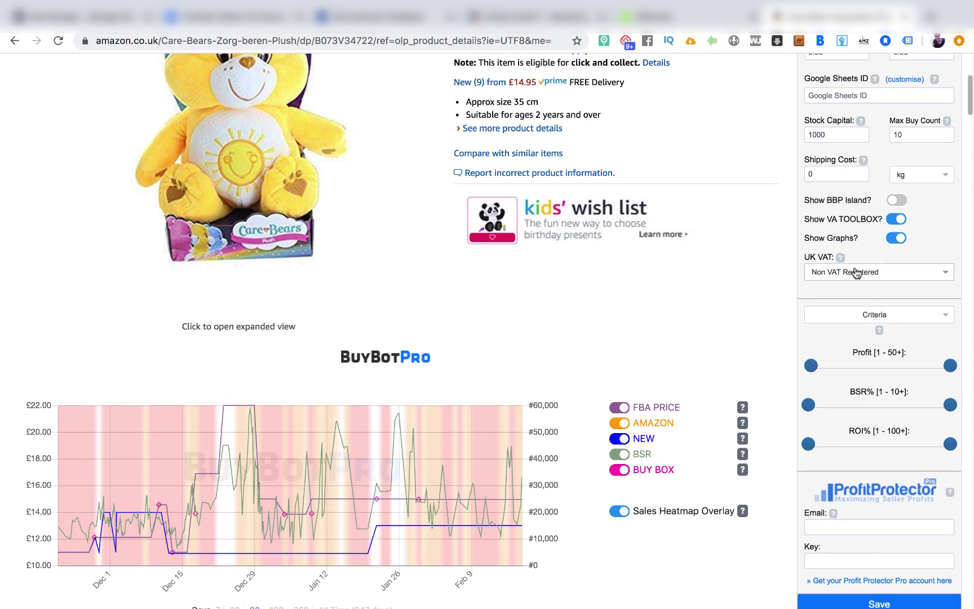
mouse_move(841, 258)
scroll(841, 258, up, 1)
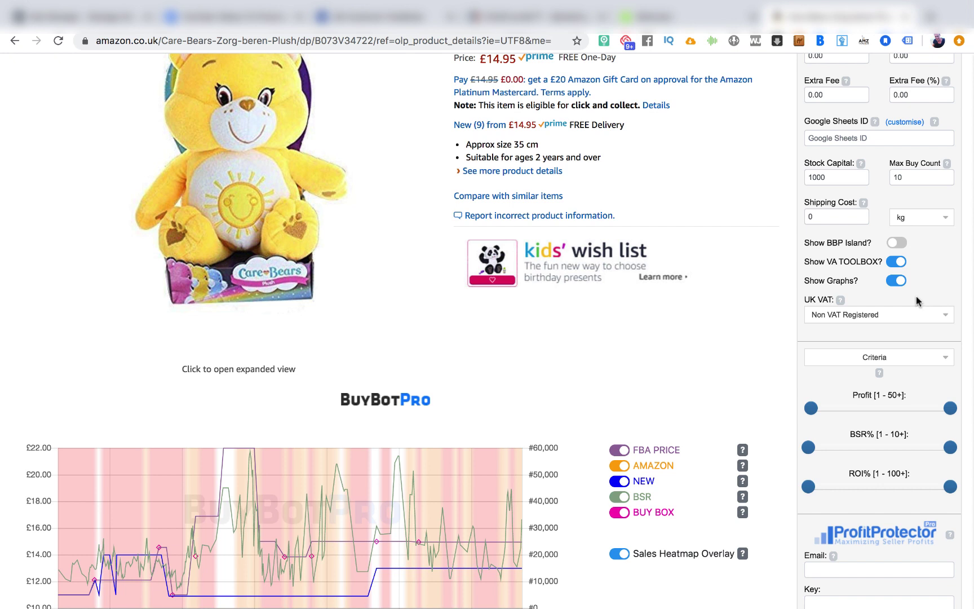
scroll(916, 295, down, 4)
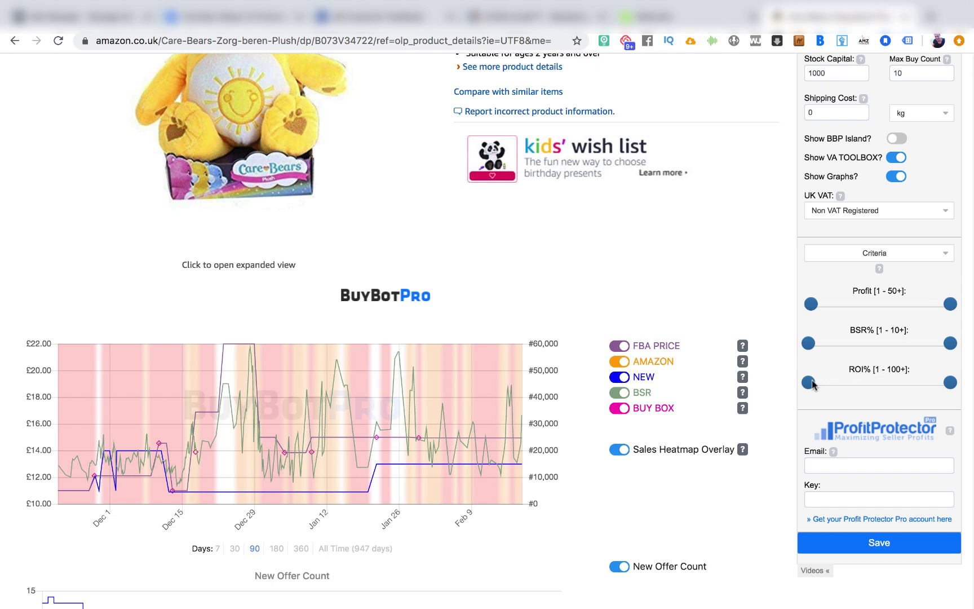
Set the minimum ROI criterion to 20% and leave the settings for the analysis results without saving.
drag(808, 382, 830, 391)
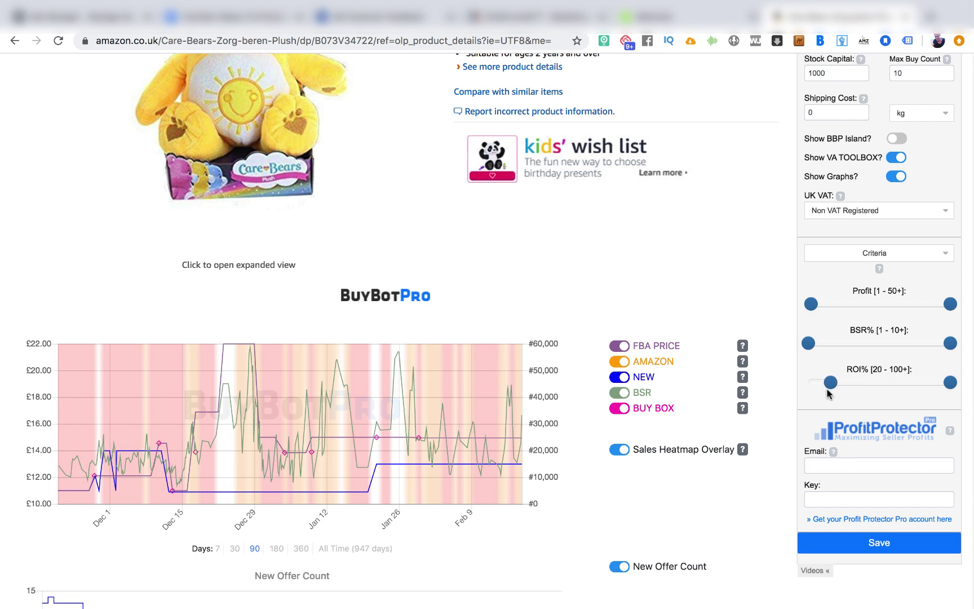
scroll(799, 356, down, 2)
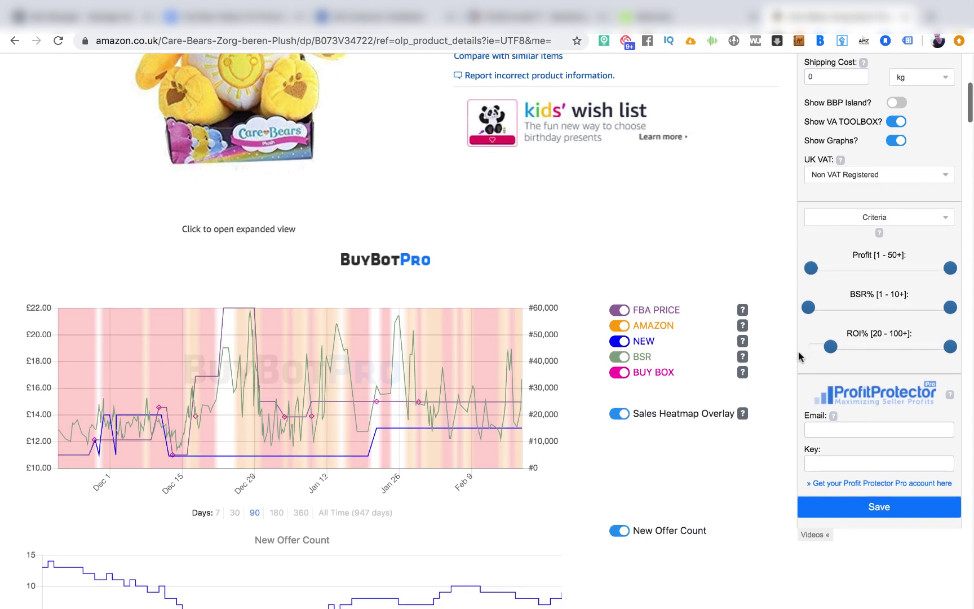
scroll(799, 354, up, 10)
click(945, 216)
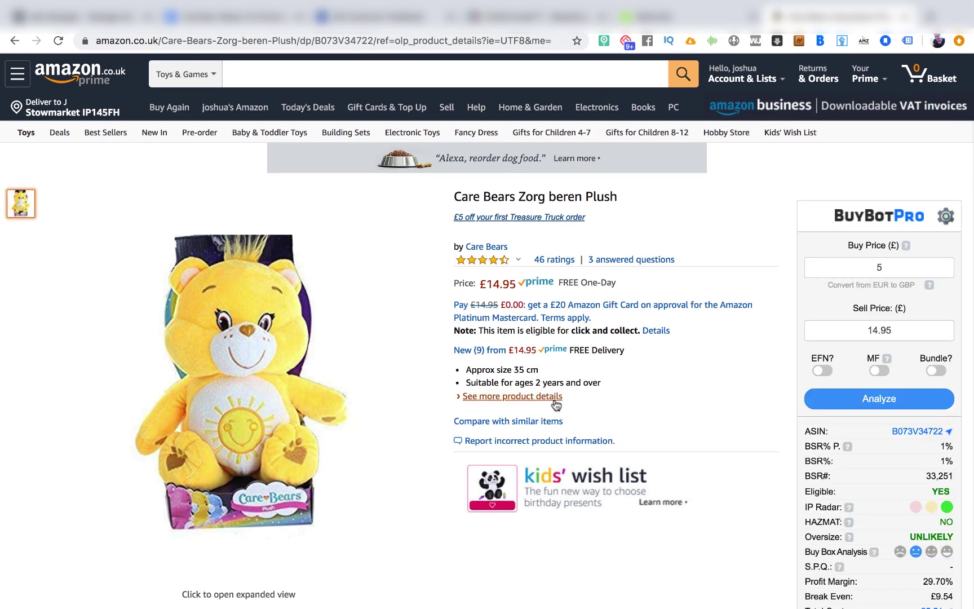
Hide the Amazon, New, BSR and Buy Box lines on the price history chart, leaving only the FBA price plotted.
scroll(568, 395, down, 10)
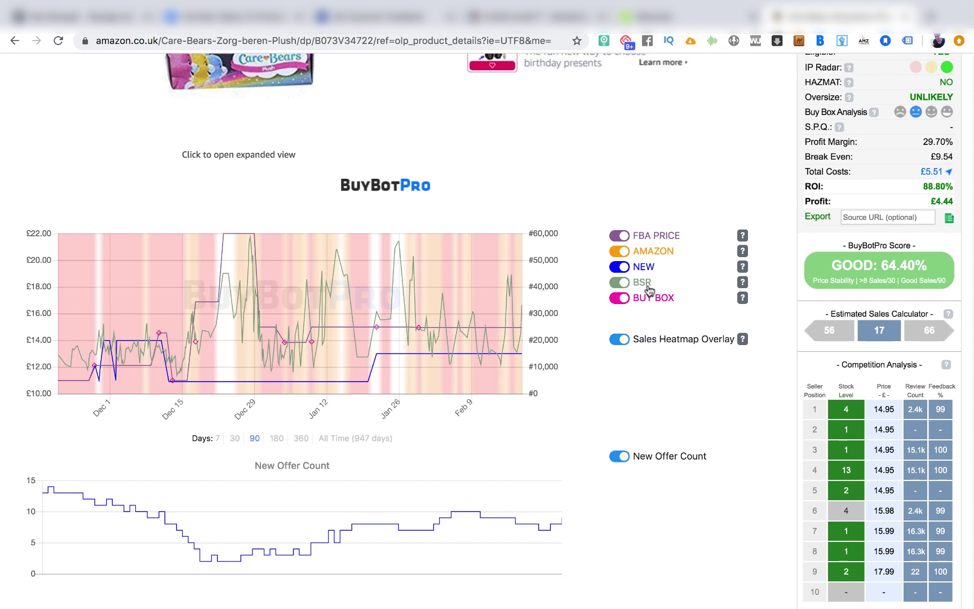
click(615, 299)
click(618, 299)
click(621, 283)
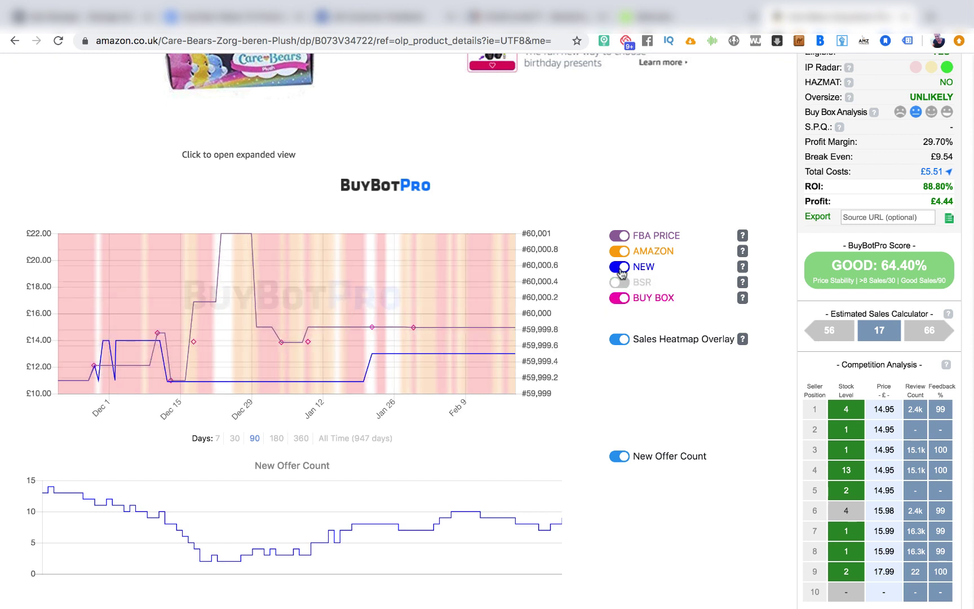
click(620, 266)
click(620, 236)
click(642, 303)
click(620, 250)
click(620, 236)
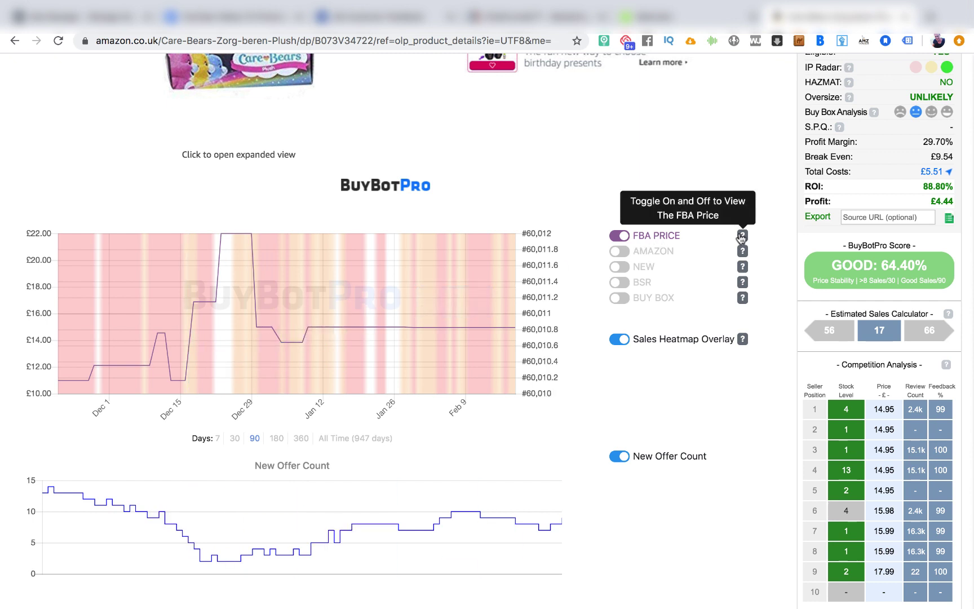
Check the chart toggle explanations and show the Amazon, New, BSR and Buy Box lines again.
mouse_move(743, 298)
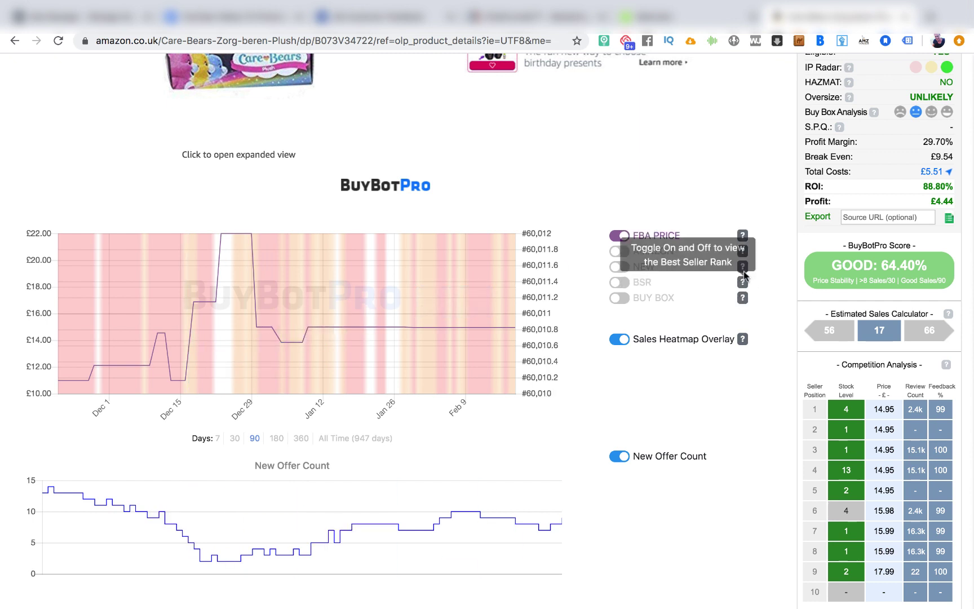
click(620, 255)
click(619, 267)
click(619, 282)
click(619, 297)
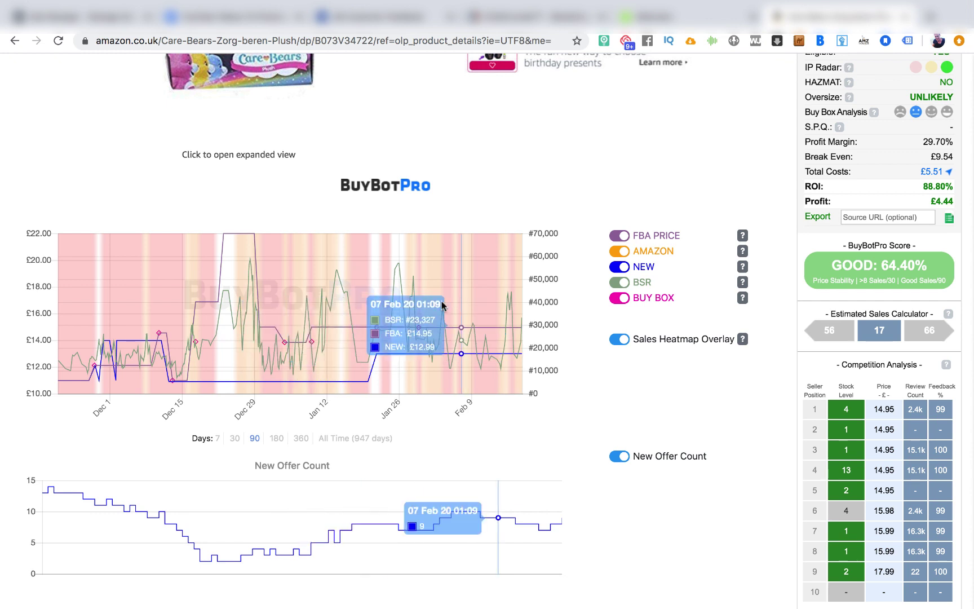
Inspect the data points on the price history chart and display the separate Sales Heatmap beneath the New Offer Count graph.
scroll(782, 244, up, 3)
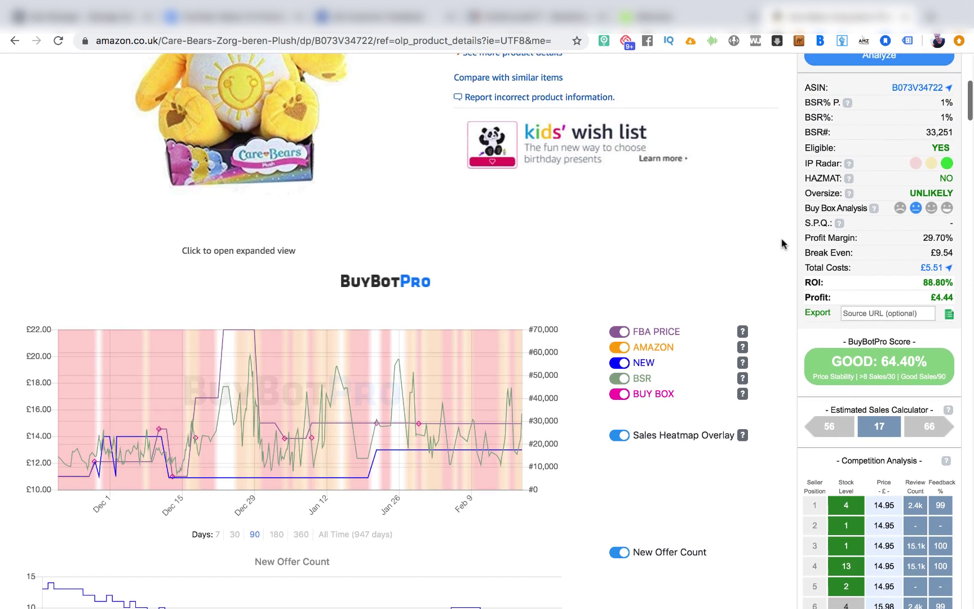
scroll(781, 243, up, 5)
scroll(589, 319, down, 4)
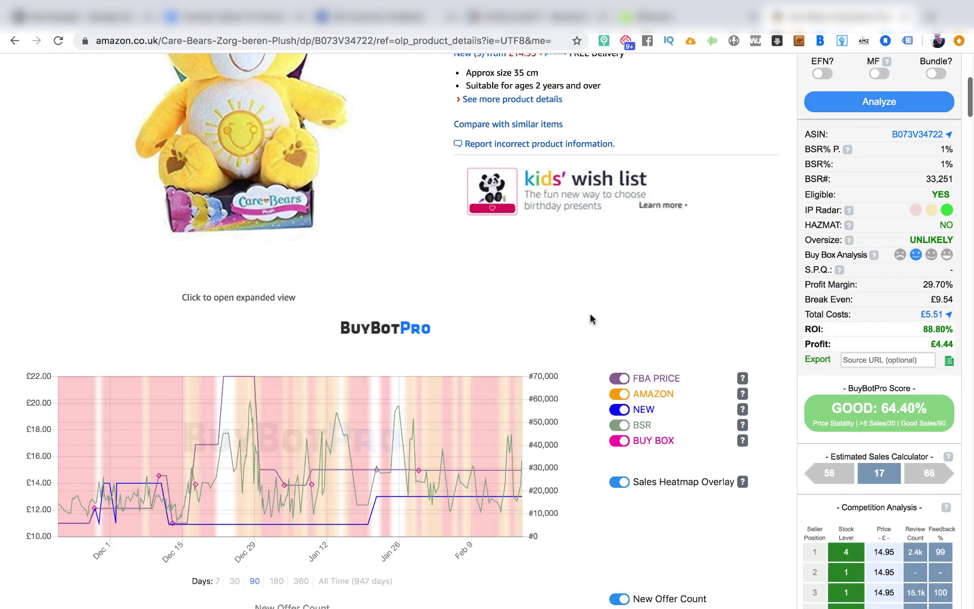
scroll(590, 319, down, 1)
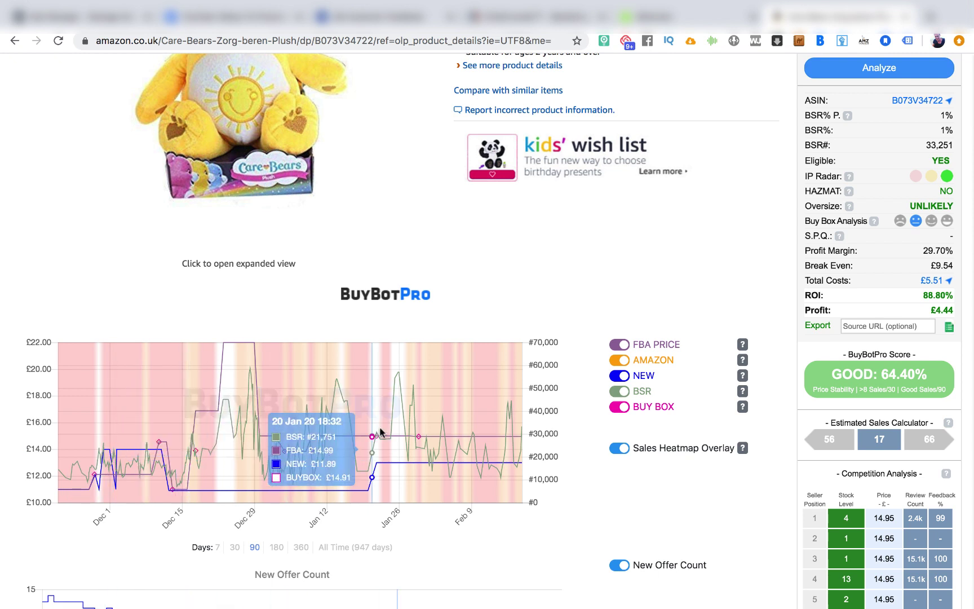
scroll(412, 450, down, 5)
scroll(412, 450, down, 3)
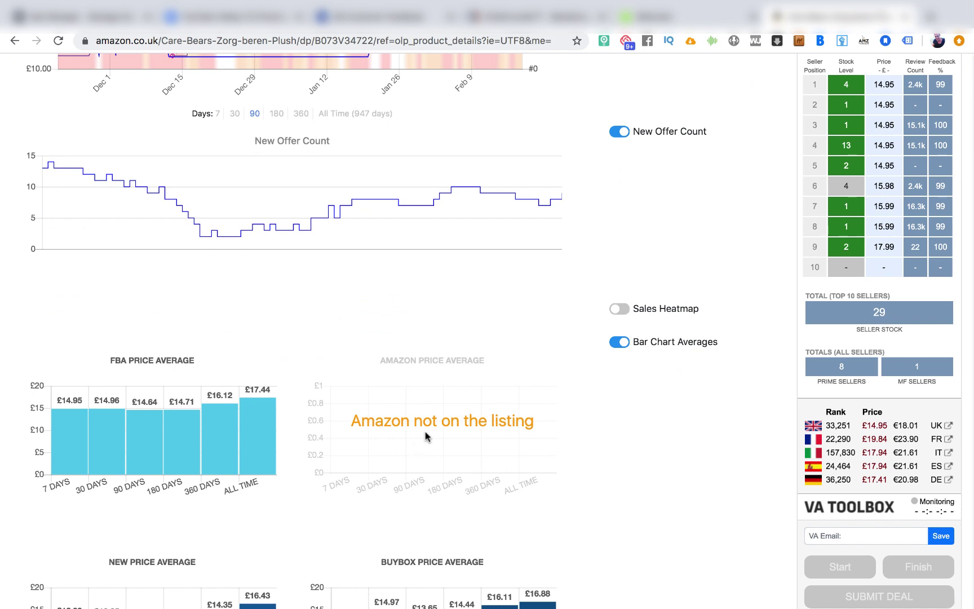
click(626, 316)
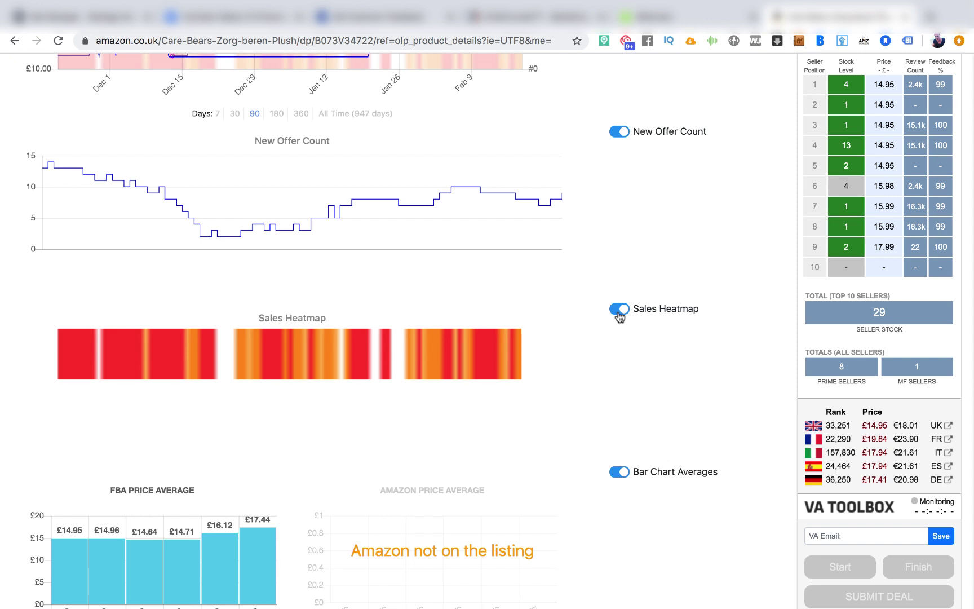
Hide the separate Sales Heatmap and review the bar chart averages, the averages table and the Seller Stock & Price chart.
click(620, 315)
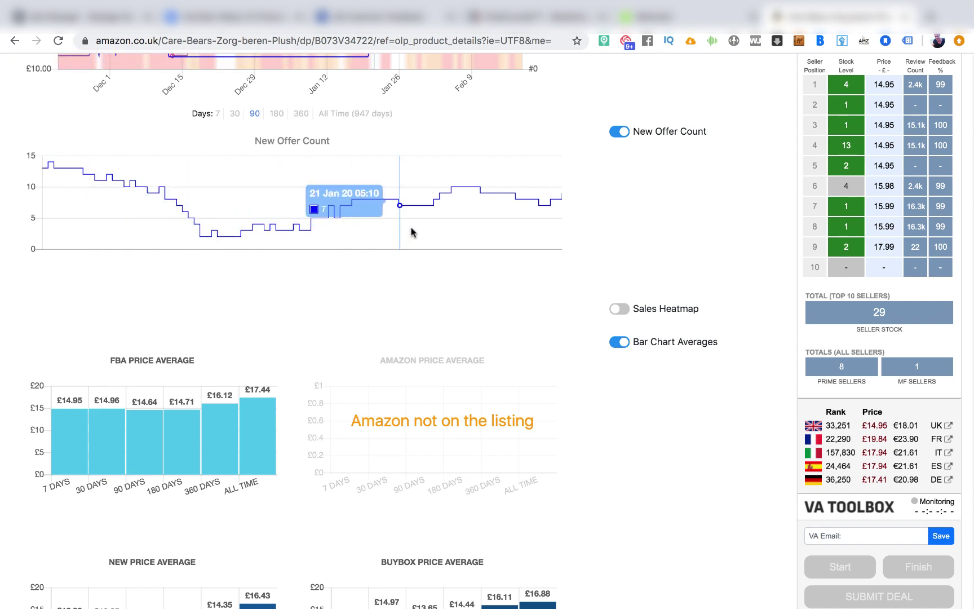
scroll(462, 288, down, 5)
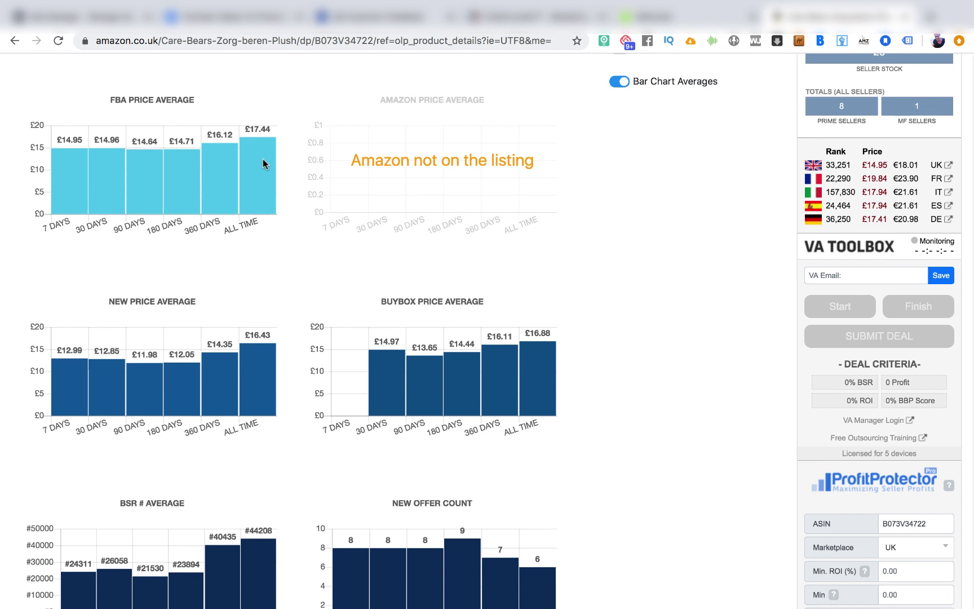
scroll(283, 209, down, 3)
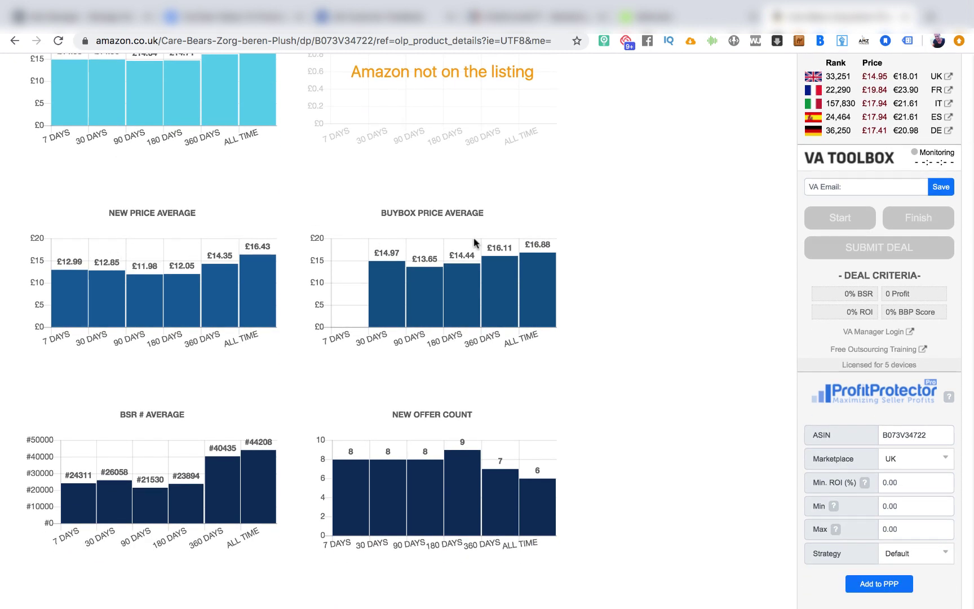
scroll(477, 245, down, 4)
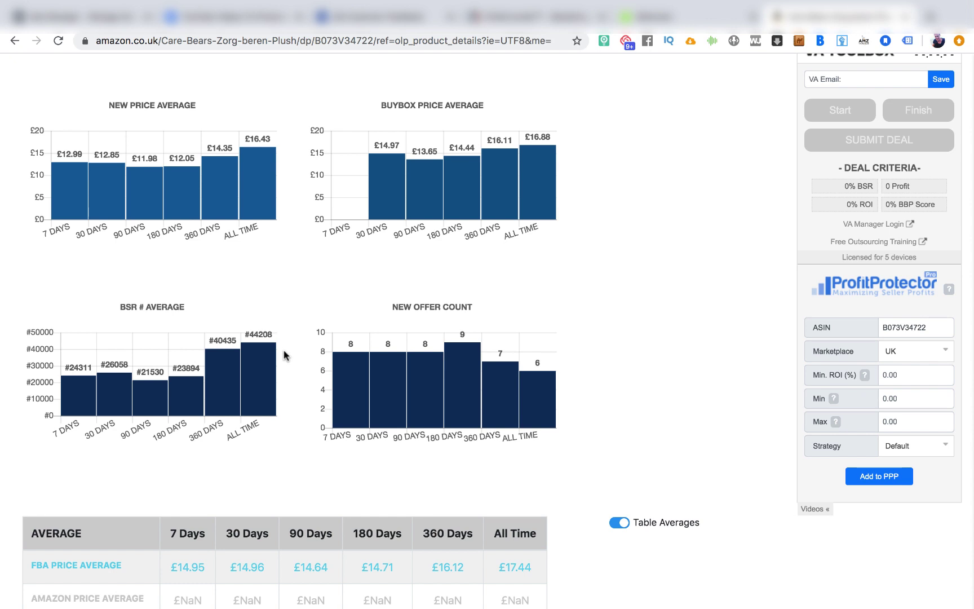
scroll(284, 350, down, 9)
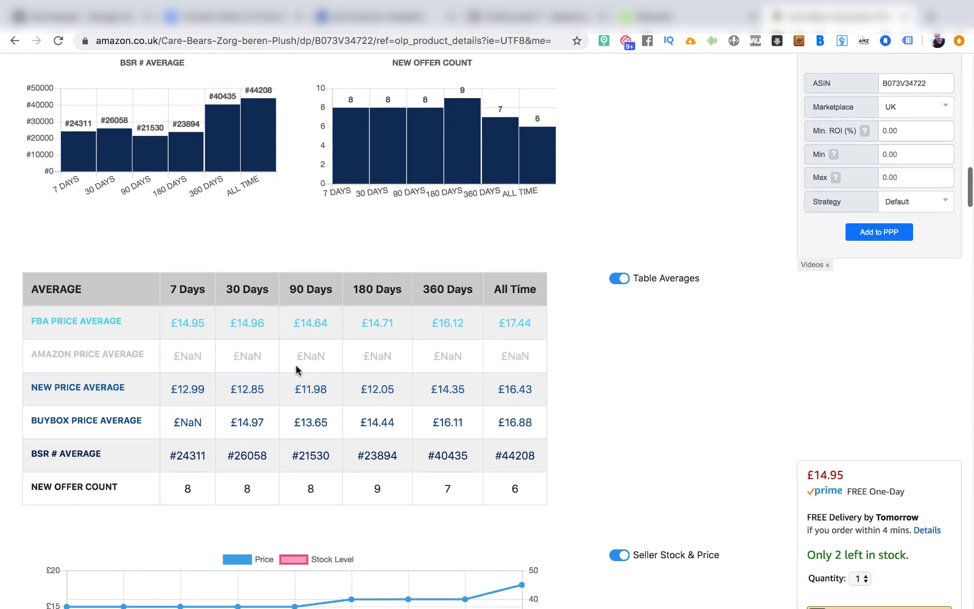
scroll(297, 369, down, 10)
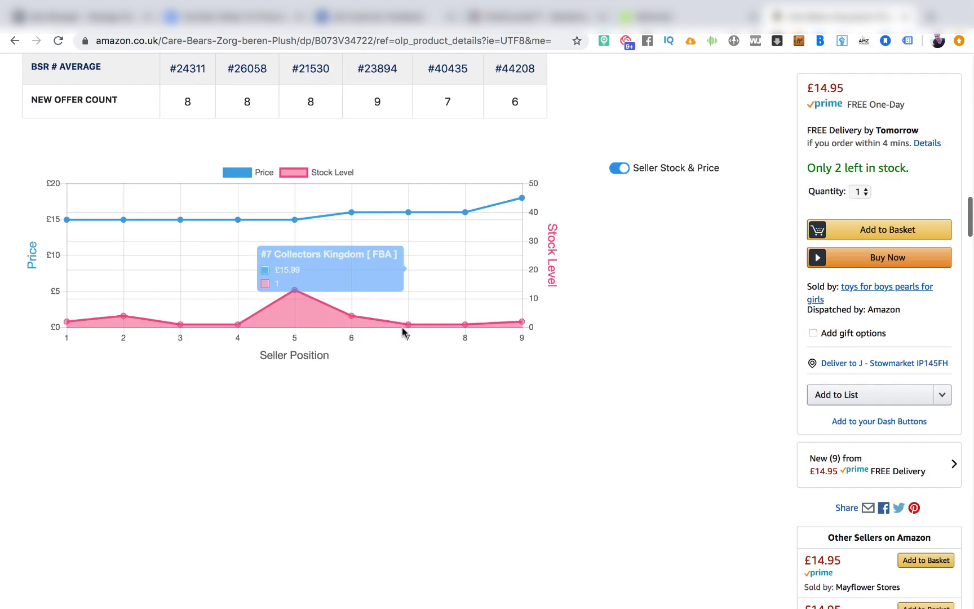
scroll(403, 331, down, 2)
Return to the product overview and examine the BuyBotPro profitability results and score for the listing.
scroll(404, 327, up, 4)
scroll(403, 324, up, 20)
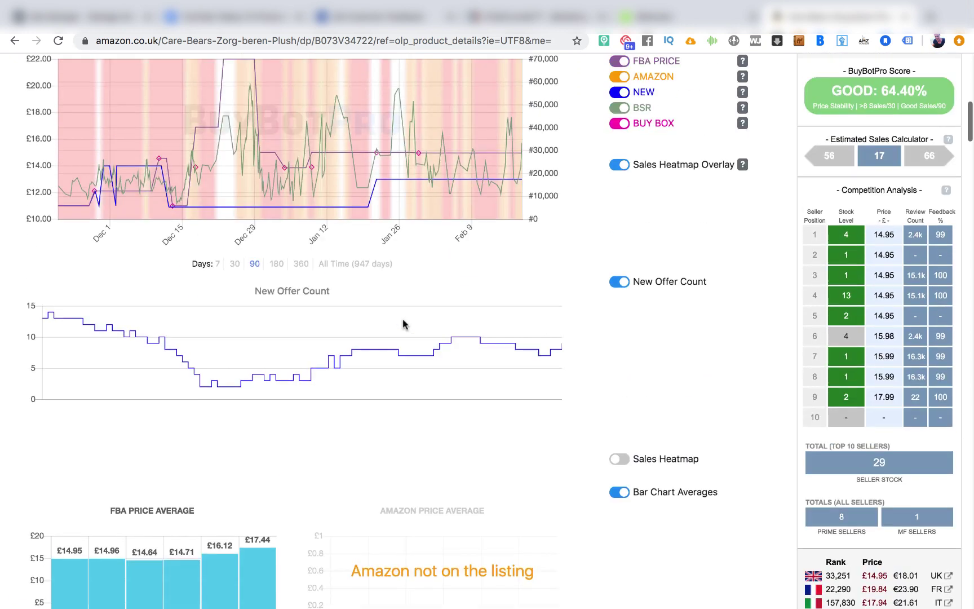
scroll(402, 323, up, 13)
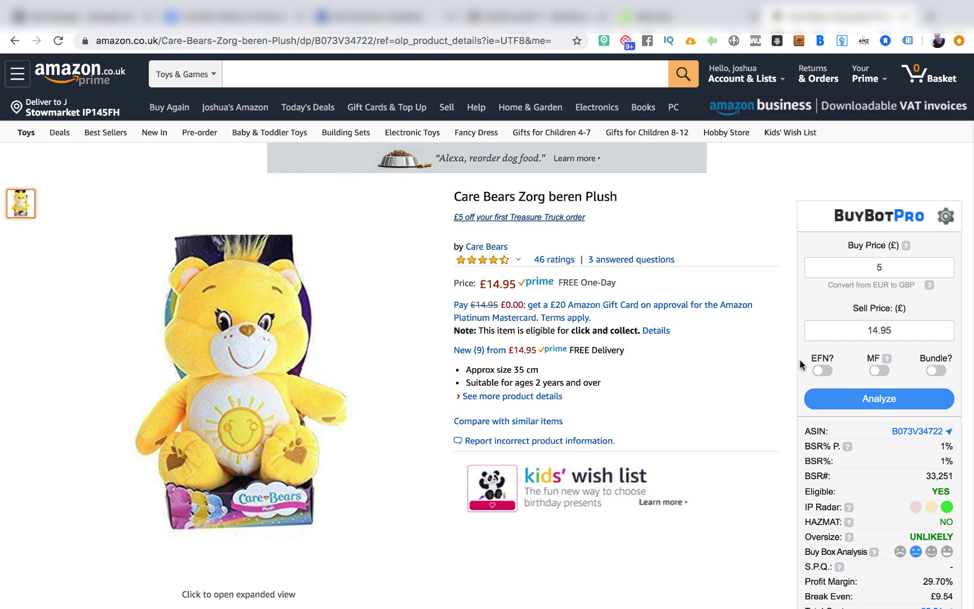
scroll(802, 363, down, 3)
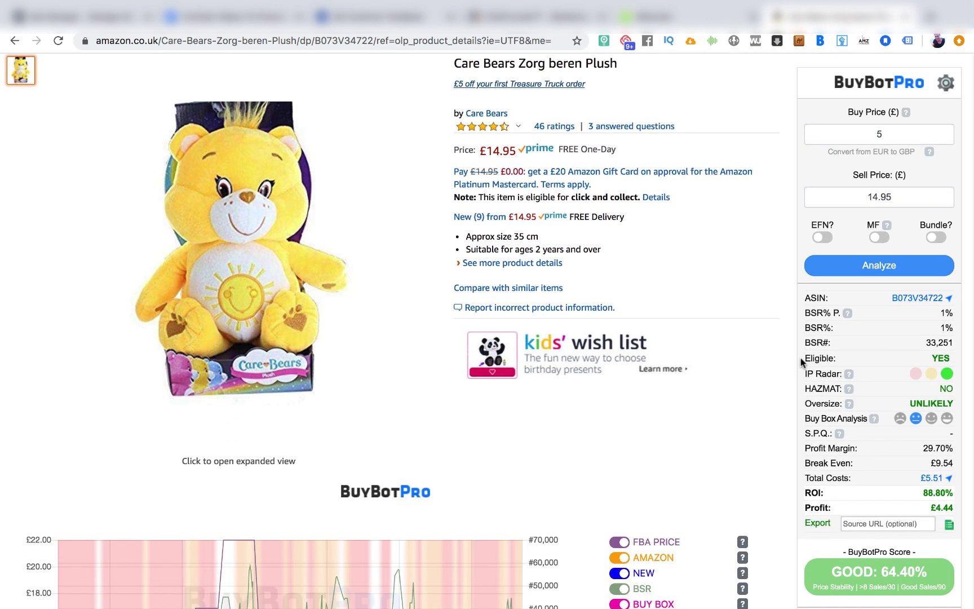